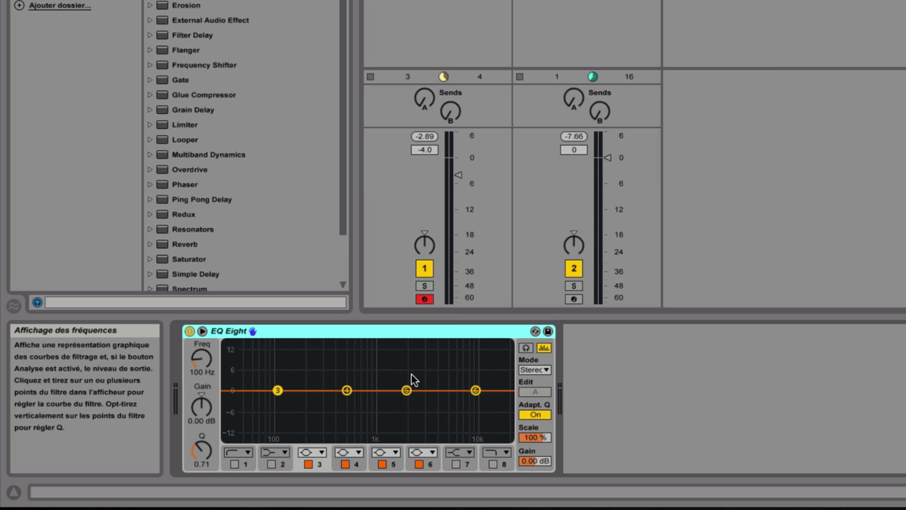
# - Set EQ Eight to L/R mode, then boost the left channel's band 6 near 10 kHz and cut band 5 about 5.8 dB at 949 Hz
pyautogui.click(546, 373)
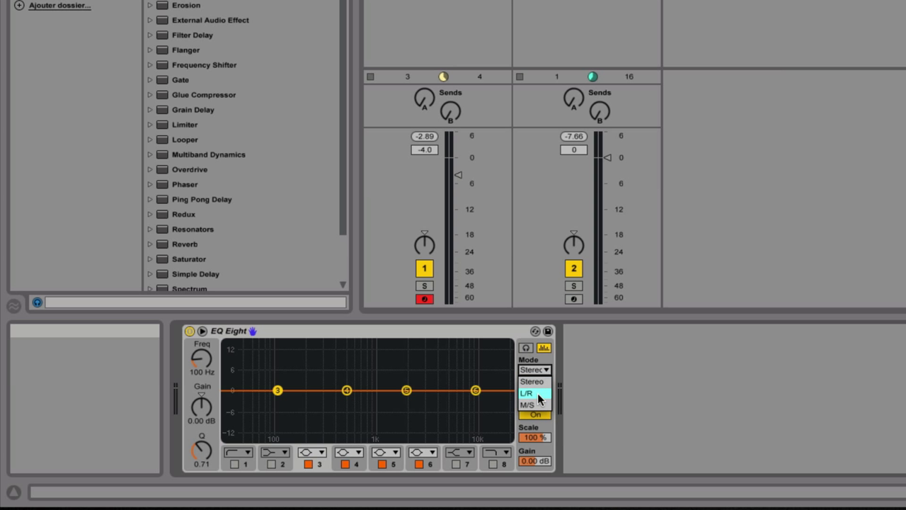
pyautogui.click(538, 394)
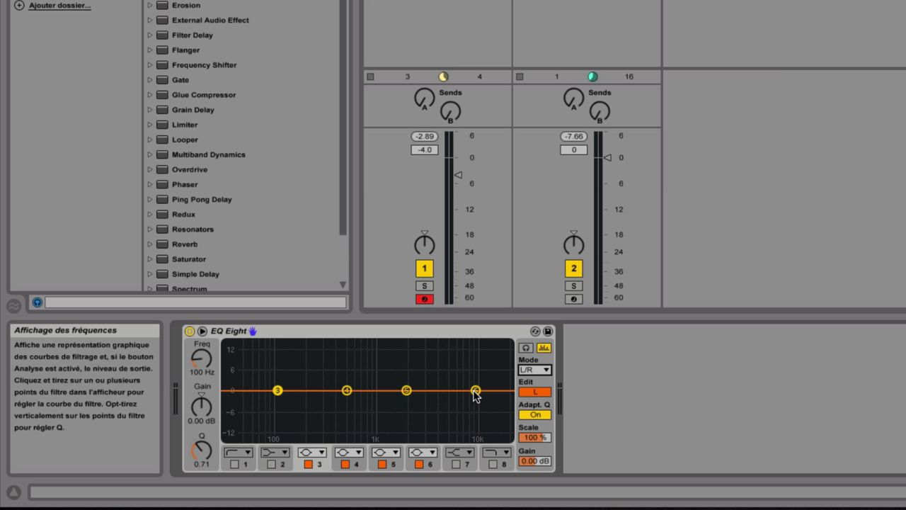
pyautogui.moveTo(476, 390); pyautogui.dragTo(478, 360)
pyautogui.moveTo(406, 390); pyautogui.dragTo(391, 404)
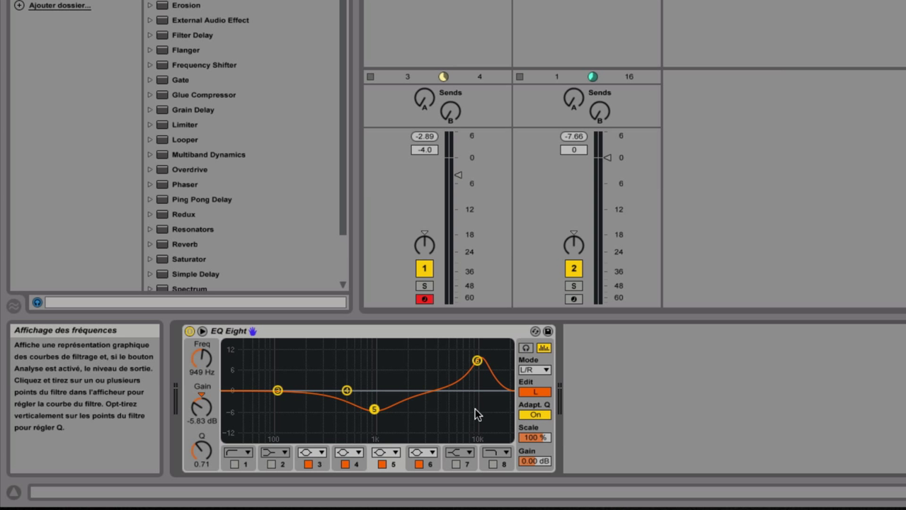
# - Shape the right channel by boosting band 5 about 6 dB near 2 kHz and cutting band 4 about 5.6 dB at 255 Hz, then return to left
pyautogui.click(534, 392)
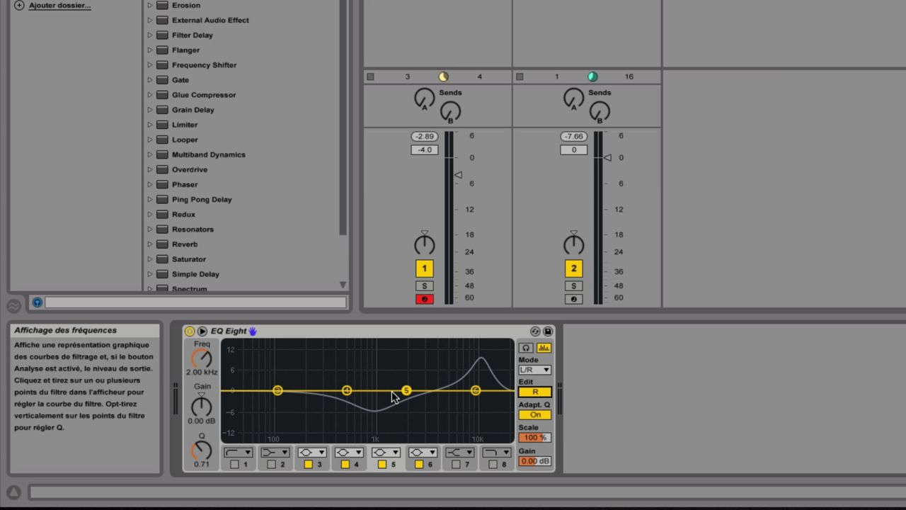
pyautogui.moveTo(406, 390); pyautogui.dragTo(407, 369)
pyautogui.moveTo(347, 390); pyautogui.dragTo(318, 408)
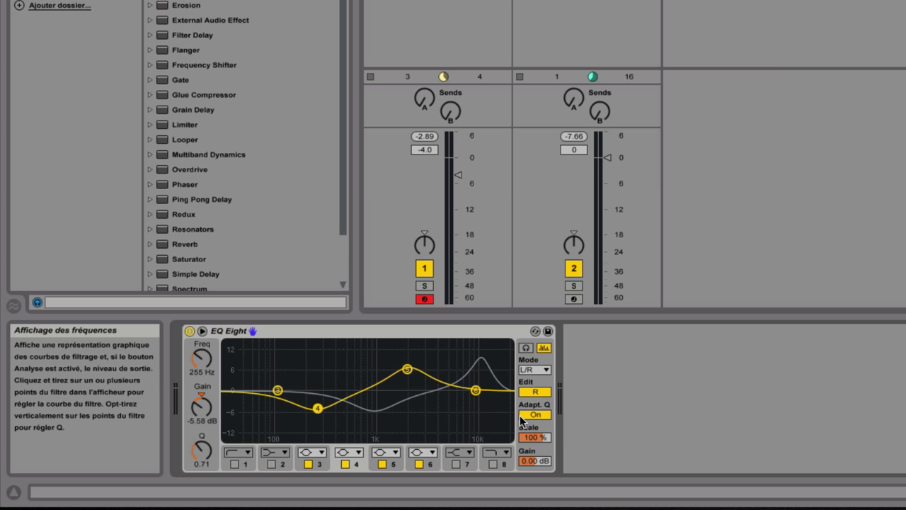
pyautogui.click(542, 393)
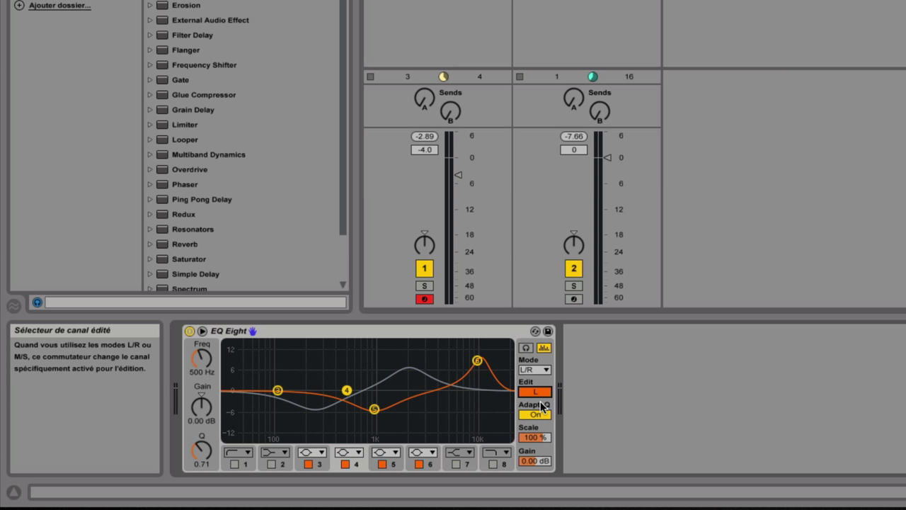
# - Switch EQ Eight to M/S mode with the side channel selected for editing, then return it to Stereo mode
pyautogui.click(545, 371)
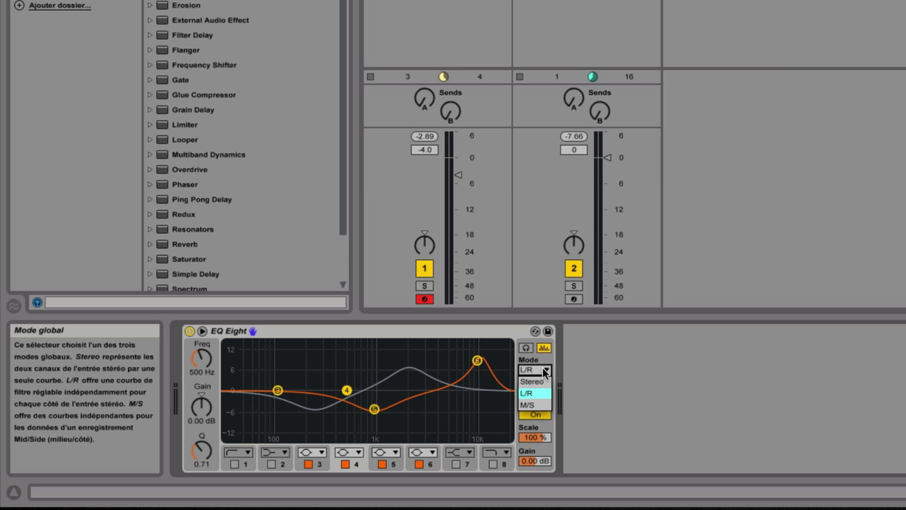
pyautogui.click(541, 403)
pyautogui.click(542, 394)
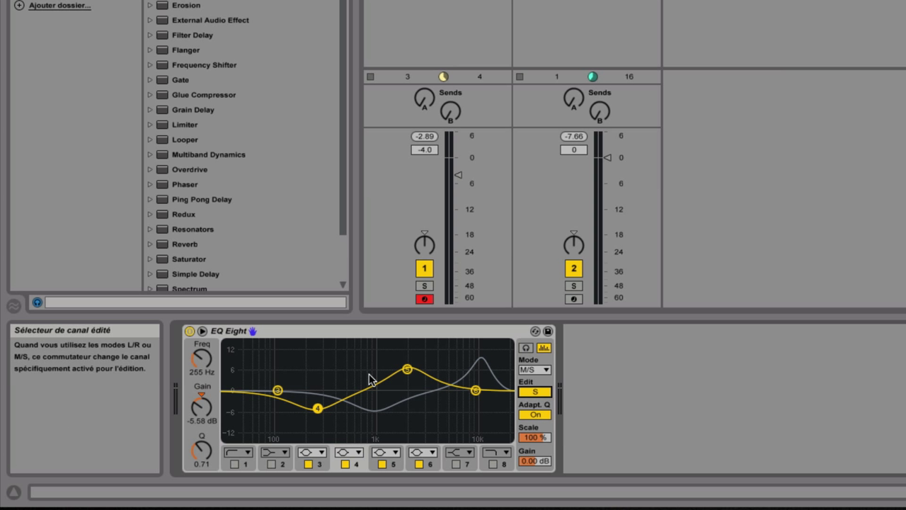
pyautogui.click(543, 369)
pyautogui.click(535, 384)
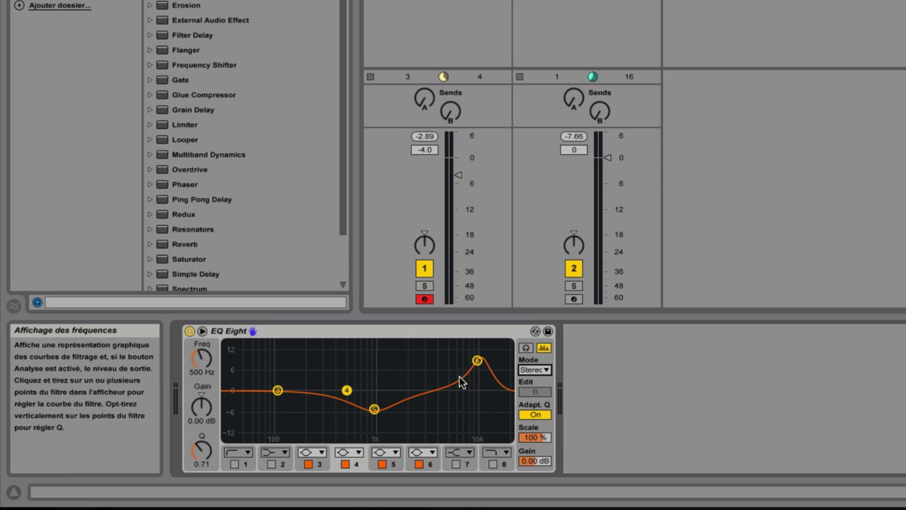
# - Reset the equalizer by hot-swapping it with the default EQ Eight from the audio effects
pyautogui.click(535, 331)
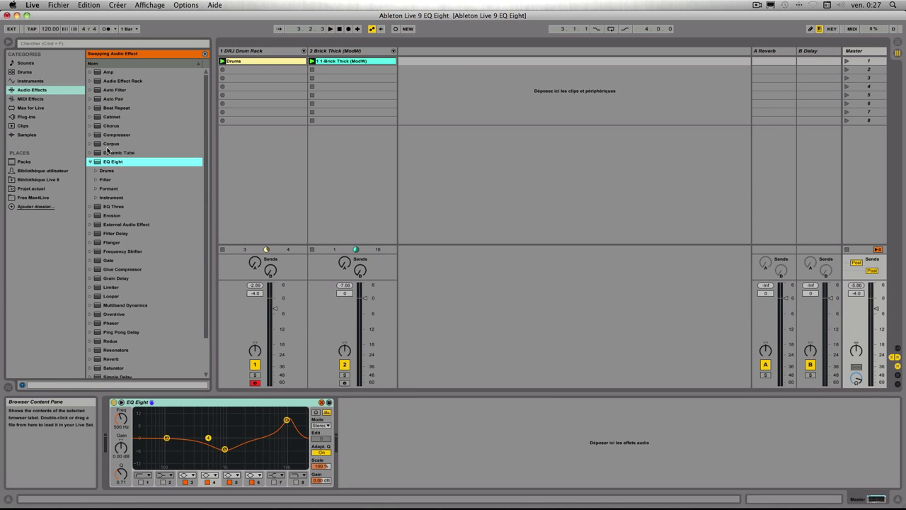
pyautogui.doubleClick(115, 162)
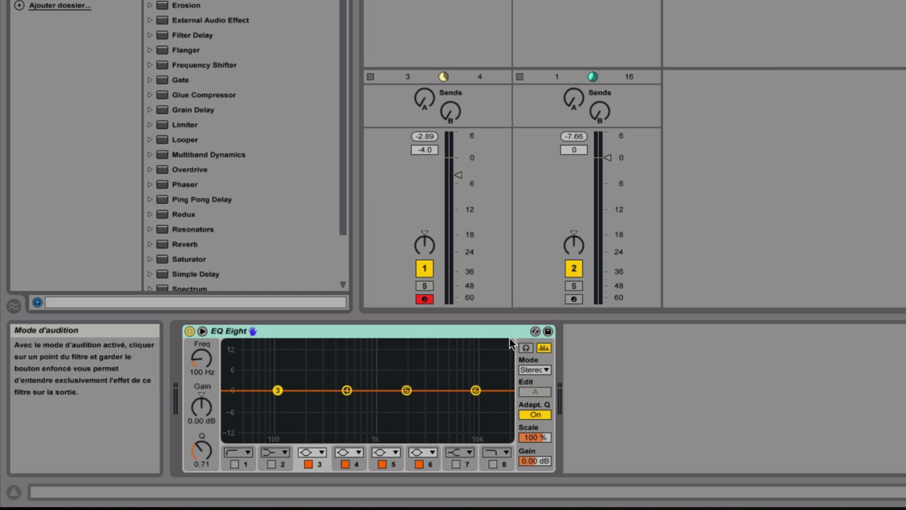
pyautogui.click(508, 335)
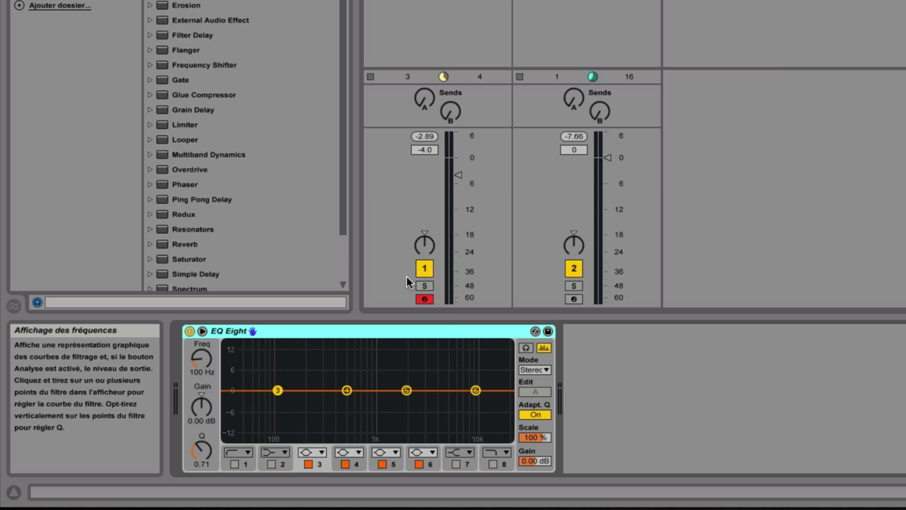
# - Toggle EQ Eight's spectrum analyzer off and back on, then play the set to view its frequency display
pyautogui.click(544, 348)
pyautogui.click(544, 348)
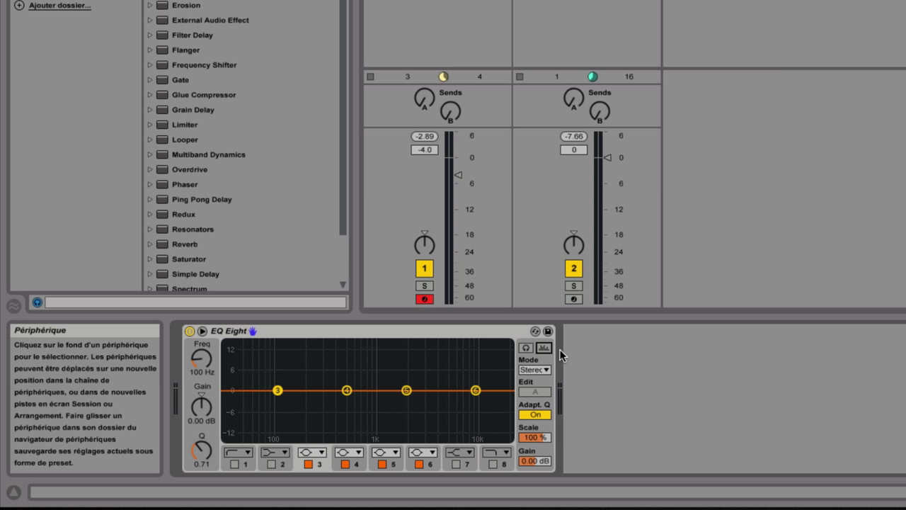
pyautogui.click(544, 348)
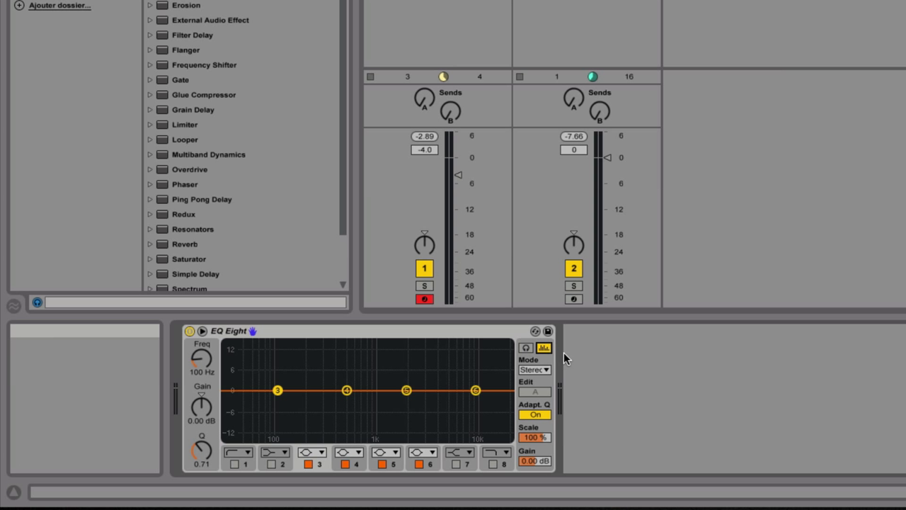
pyautogui.press('space')
# - Make band 3 a 12 dB/octave low cut and band 4 a low shelf at about 529 Hz with 6.8 dB of gain
pyautogui.click(320, 453)
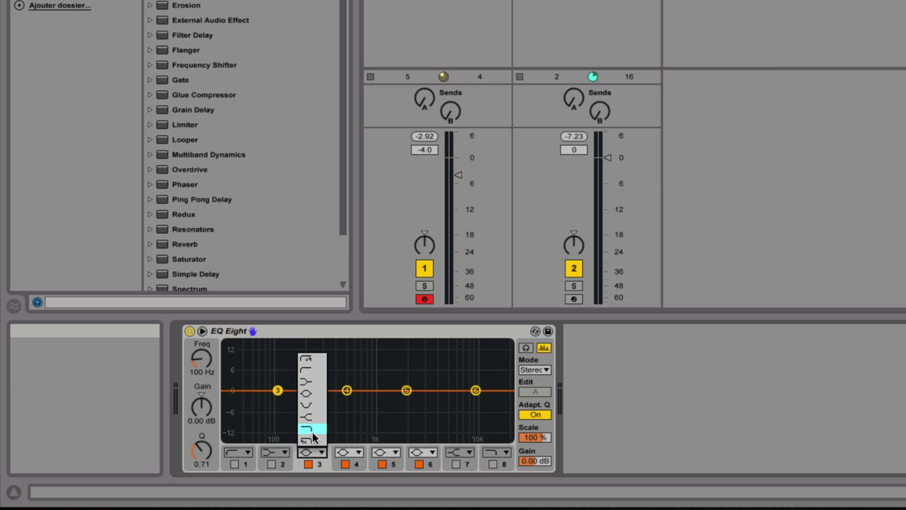
pyautogui.click(308, 371)
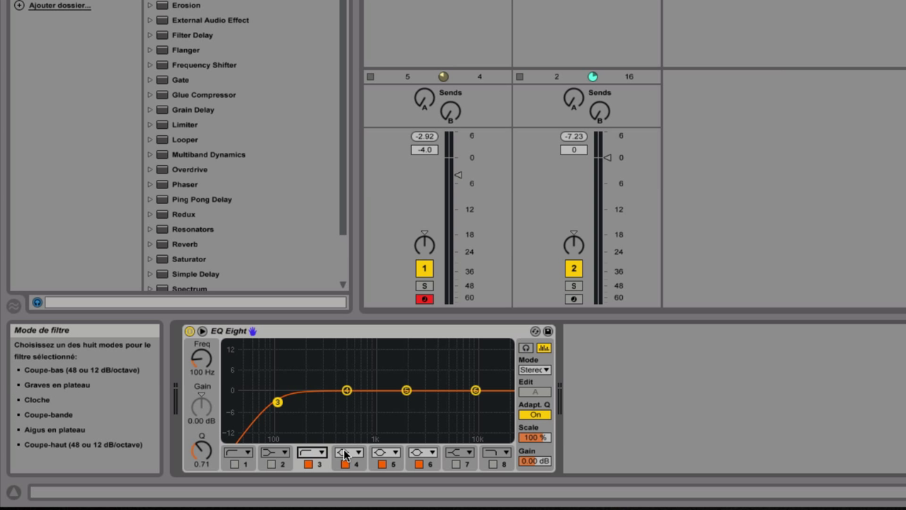
pyautogui.click(347, 391)
pyautogui.click(347, 452)
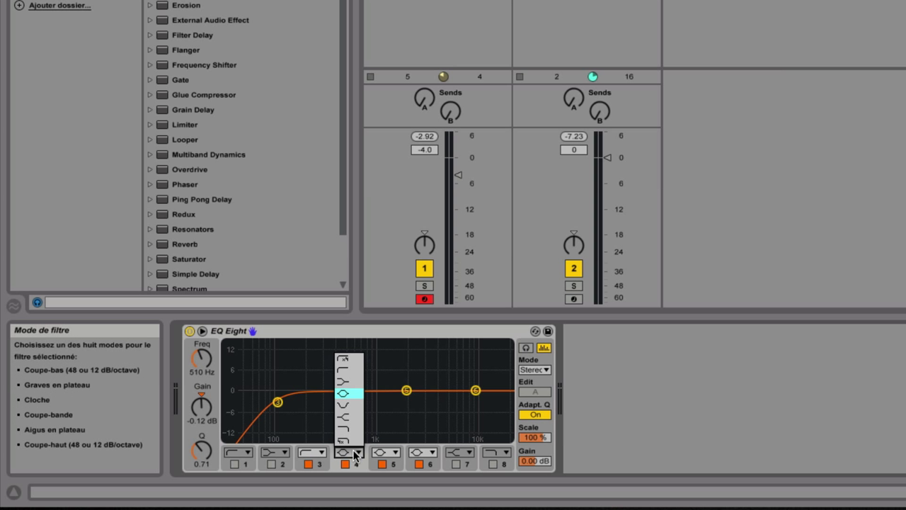
pyautogui.click(349, 383)
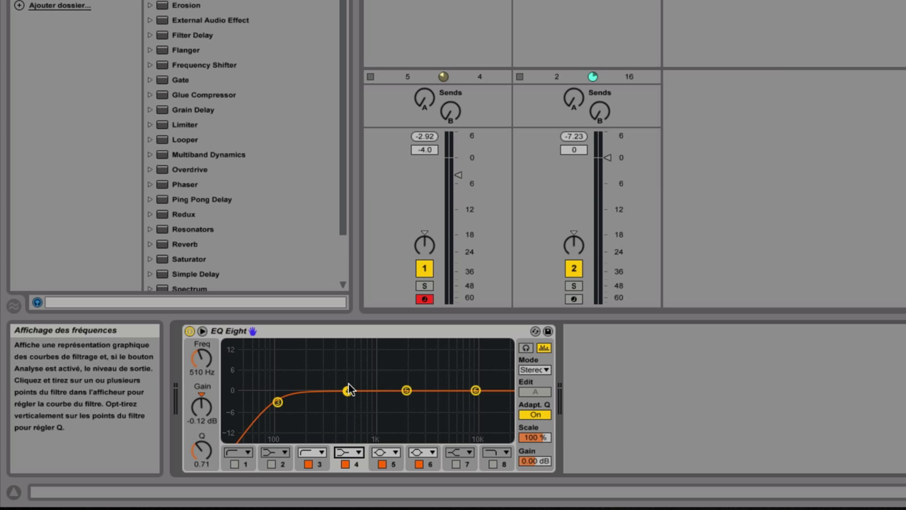
pyautogui.moveTo(347, 391); pyautogui.dragTo(349, 367)
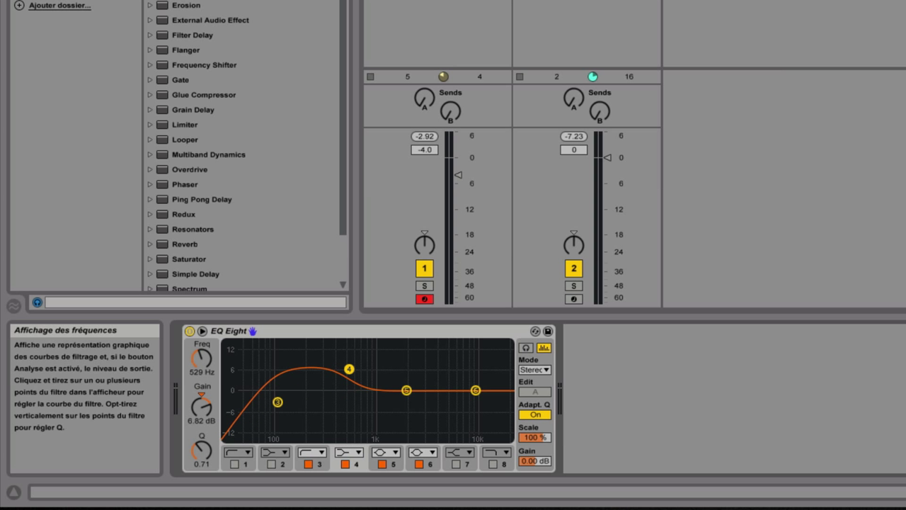
# - Compare band 4 as a bell and as a low shelf, then move the shelf to about 374 Hz and 4.3 dB
pyautogui.click(347, 453)
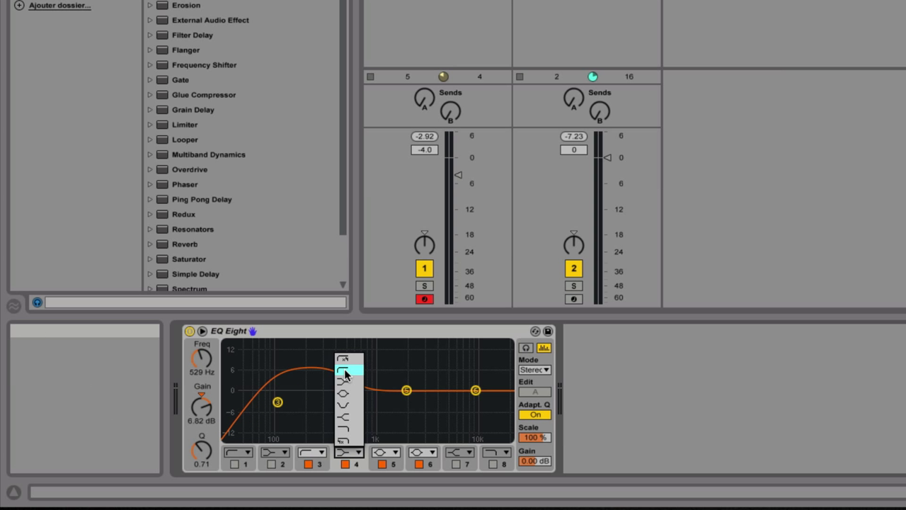
pyautogui.click(345, 394)
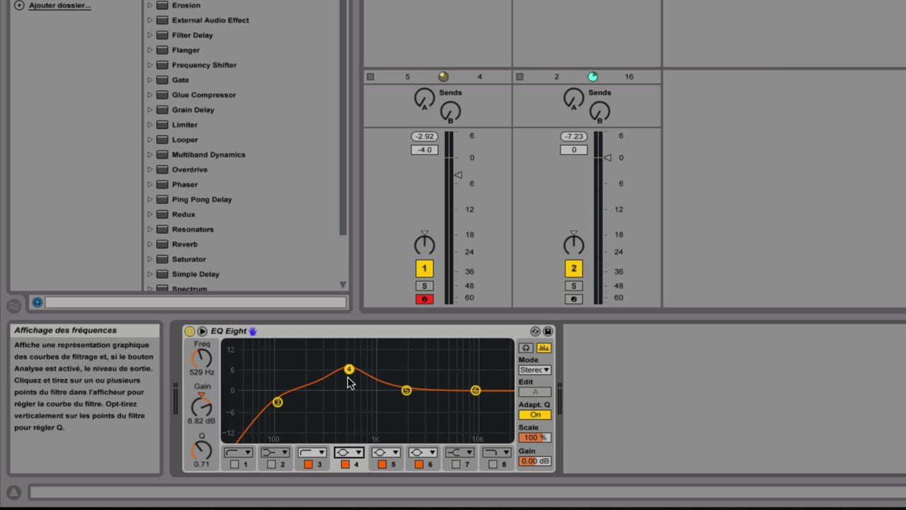
pyautogui.click(349, 451)
pyautogui.click(348, 379)
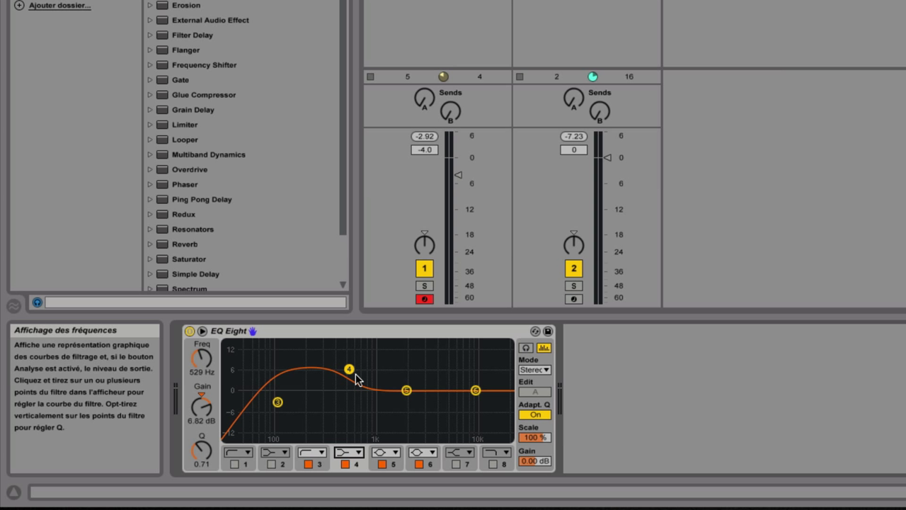
pyautogui.moveTo(349, 369)
pyautogui.mouseDown()
pyautogui.moveTo(350, 418)
pyautogui.moveTo(337, 384)
pyautogui.moveTo(303, 349)
pyautogui.moveTo(296, 388)
pyautogui.moveTo(304, 419)
pyautogui.moveTo(314, 346)
pyautogui.moveTo(316, 372)
pyautogui.moveTo(335, 377)
pyautogui.mouseUp()
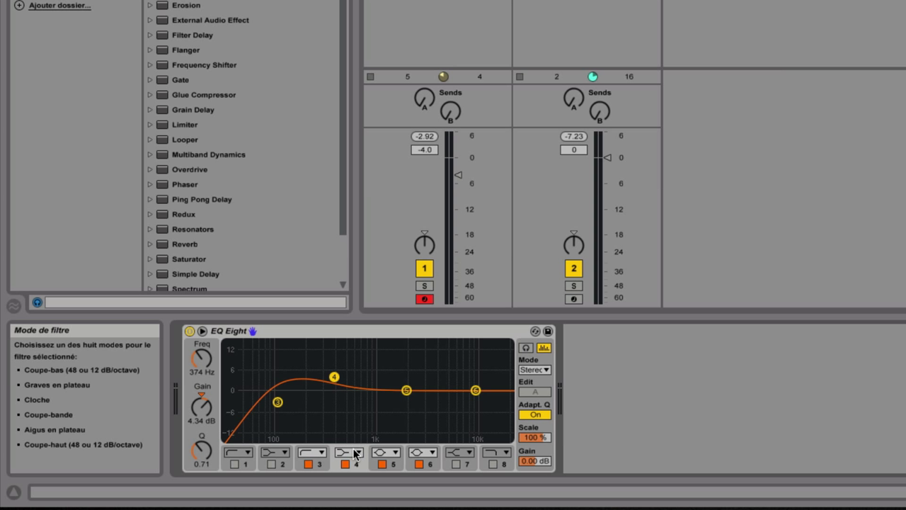
# - Change band 4 to a bell filter and place it at about 491 Hz with 5.1 dB of gain
pyautogui.click(356, 454)
pyautogui.click(348, 398)
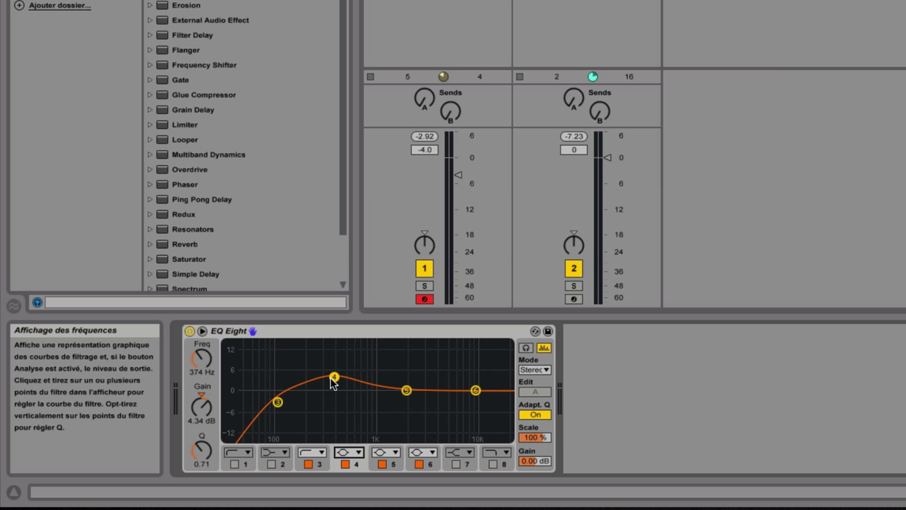
pyautogui.moveTo(334, 381); pyautogui.dragTo(345, 380)
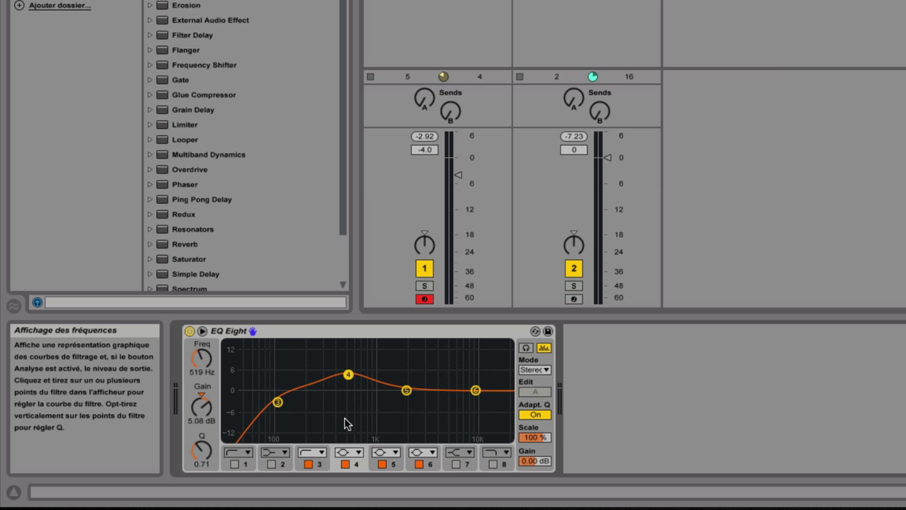
pyautogui.moveTo(348, 374)
pyautogui.mouseDown()
pyautogui.moveTo(347, 411)
pyautogui.moveTo(340, 366)
pyautogui.moveTo(344, 398)
pyautogui.moveTo(347, 373)
pyautogui.mouseUp()
# - Try the notch filter type on band 4, then return the band to a bell
pyautogui.click(357, 453)
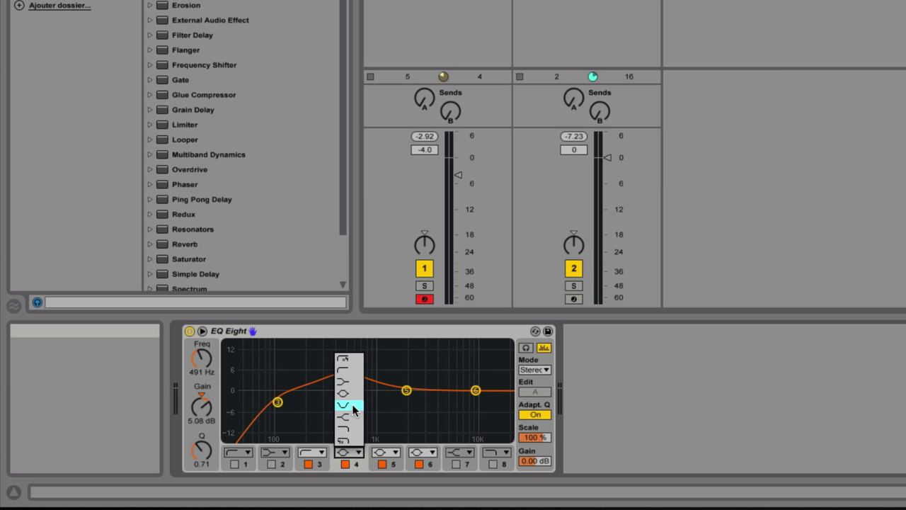
pyautogui.click(350, 404)
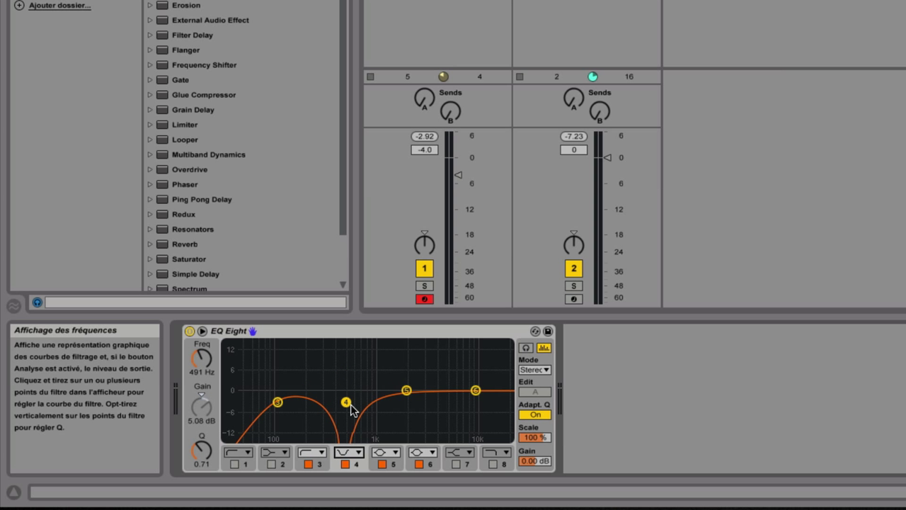
pyautogui.click(352, 452)
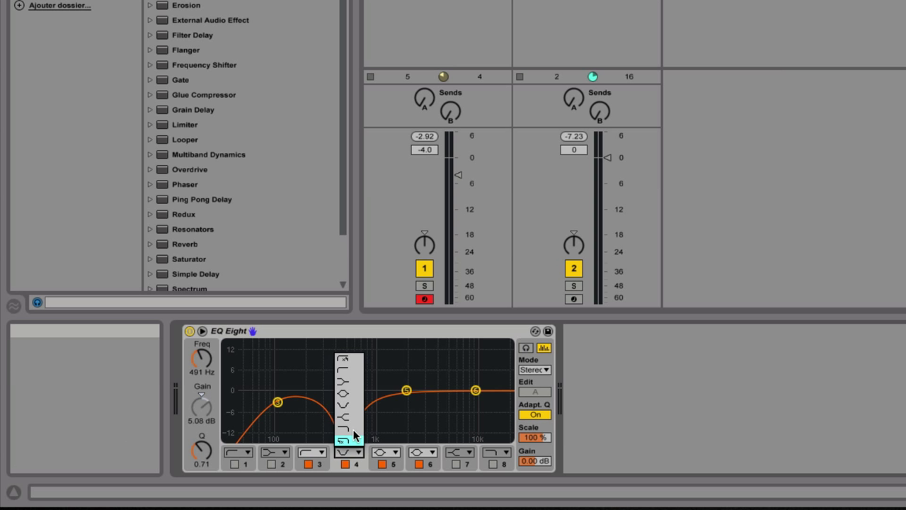
pyautogui.click(345, 394)
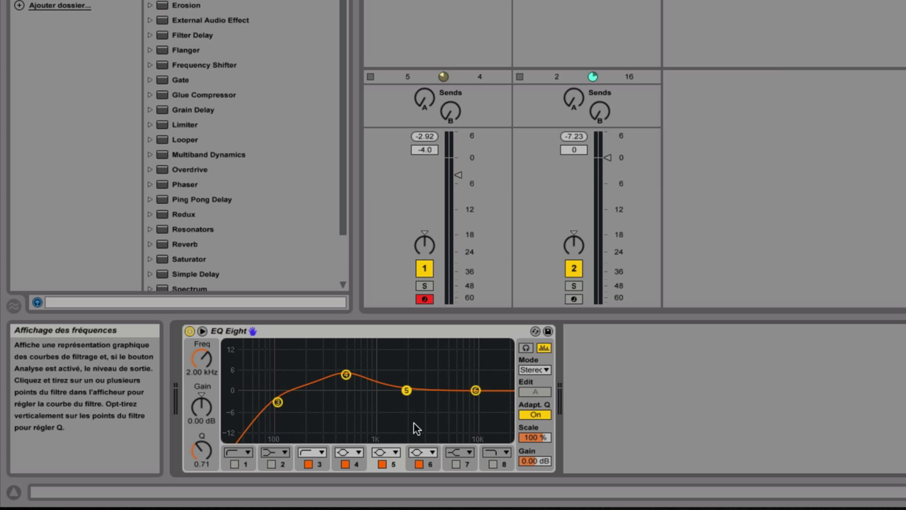
# - Change band 5 to a high shelf and lower it to about -8.1 dB at 3 kHz
pyautogui.click(389, 458)
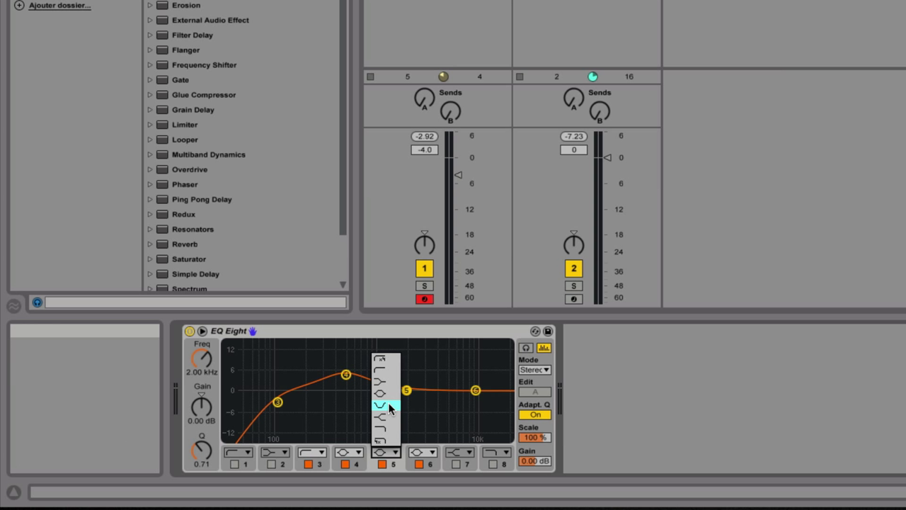
pyautogui.click(385, 419)
pyautogui.moveTo(408, 392); pyautogui.dragTo(423, 415)
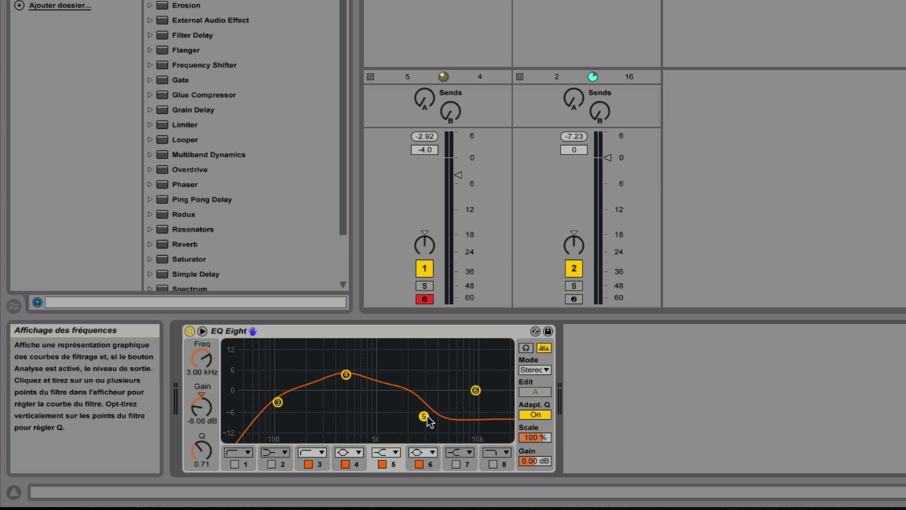
# - Move band 6 to about 6.96 kHz and 2.1 dB, and change it to a 12 dB/octave high cut
pyautogui.moveTo(475, 390); pyautogui.dragTo(460, 384)
pyautogui.click(427, 452)
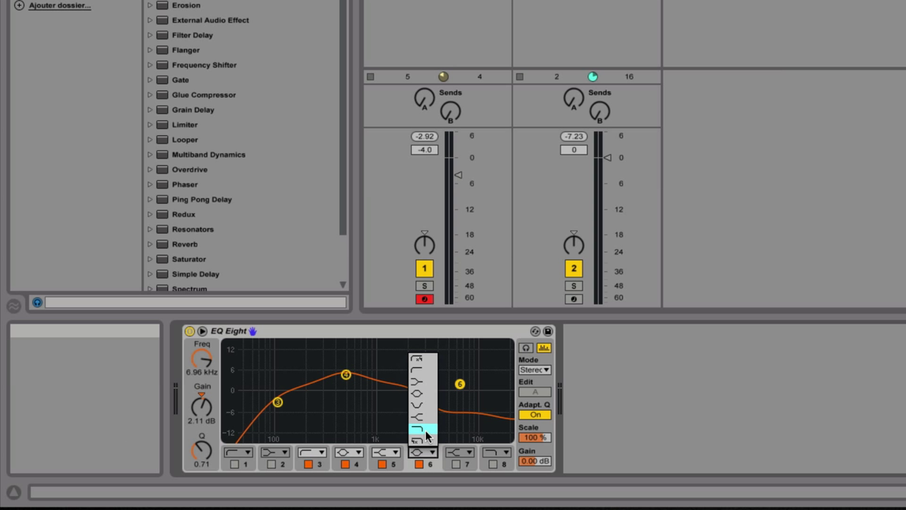
pyautogui.click(424, 431)
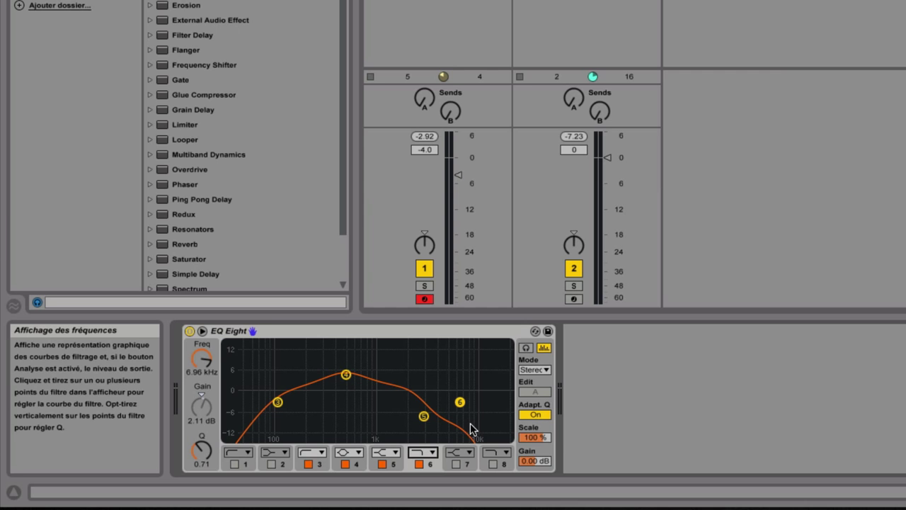
# - Discard the shaped filter curve by hot-swapping in a fresh default EQ Eight
pyautogui.click(504, 369)
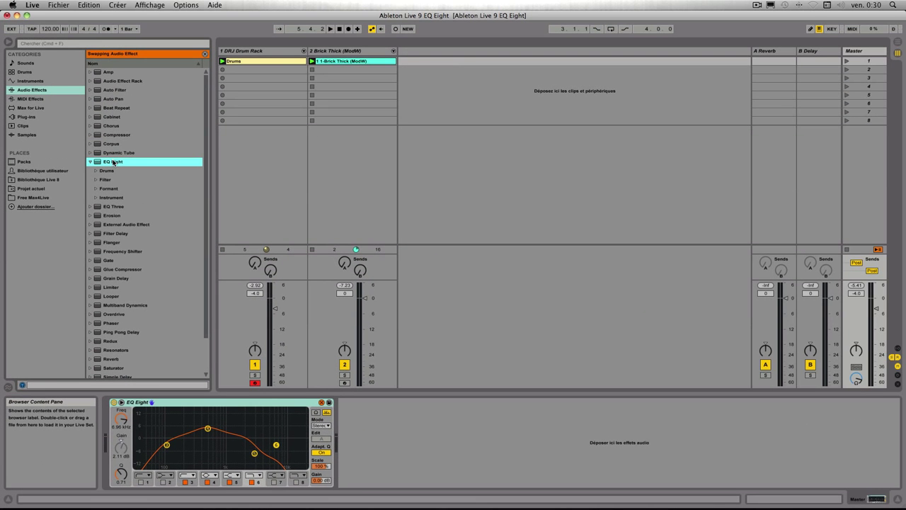
pyautogui.doubleClick(114, 163)
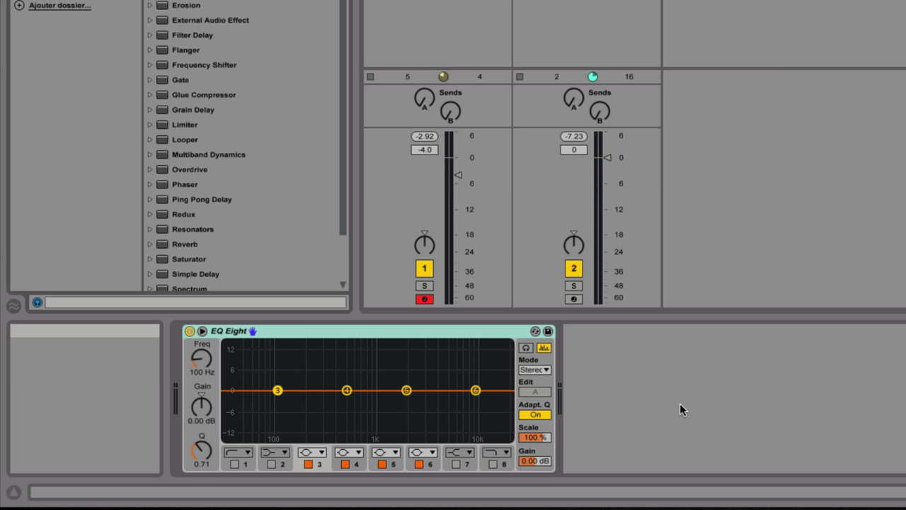
# - Try switching filters 7, 8, 2 and 1 on and back off
pyautogui.click(456, 464)
pyautogui.click(492, 464)
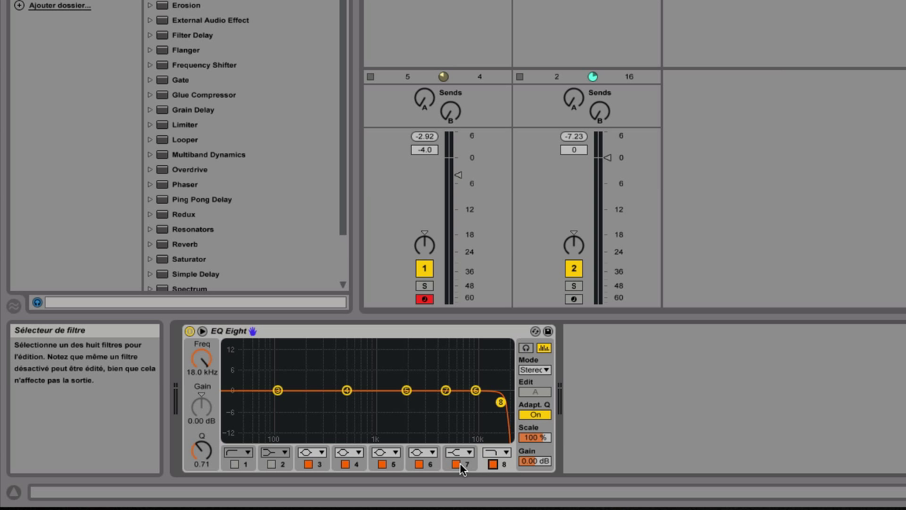
pyautogui.click(456, 464)
pyautogui.click(492, 464)
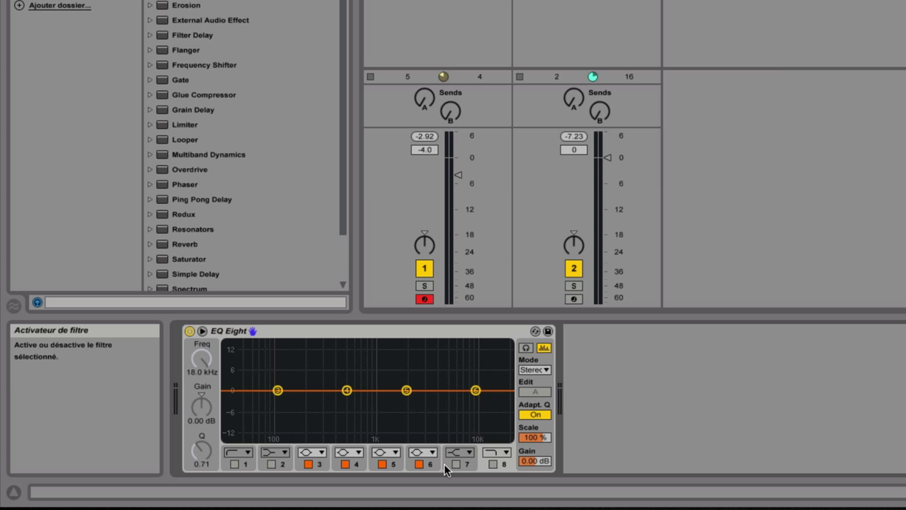
pyautogui.click(276, 465)
pyautogui.click(273, 465)
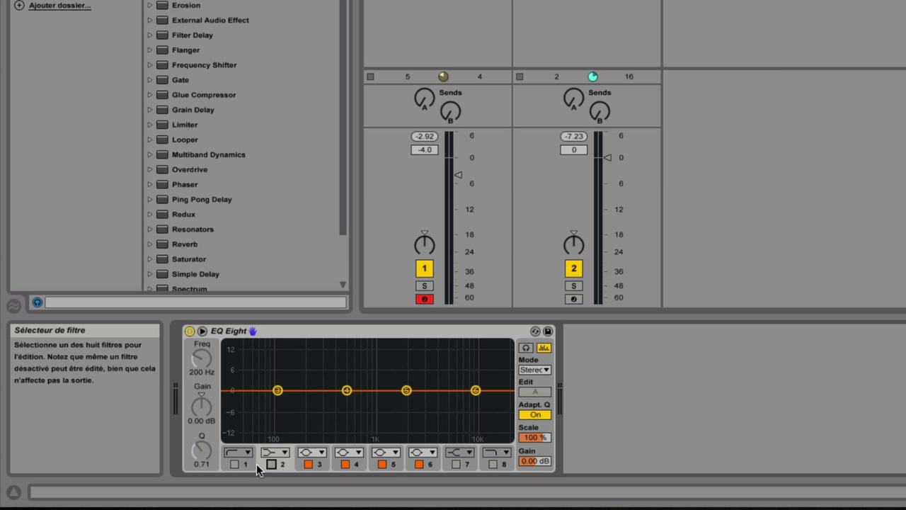
pyautogui.click(233, 466)
pyautogui.click(234, 465)
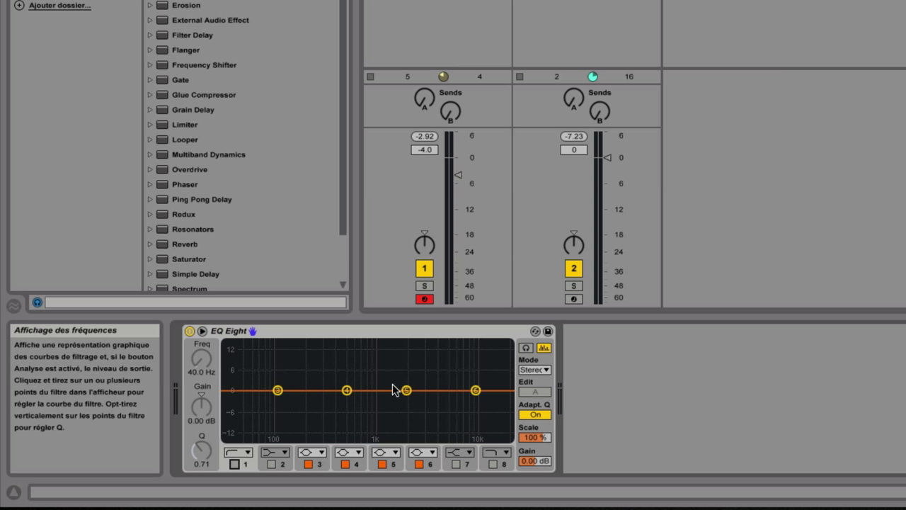
# - Raise band 4 to about 5.58 dB at 491 Hz, and select bands 5 and 6 in turn
pyautogui.moveTo(347, 390); pyautogui.dragTo(347, 373)
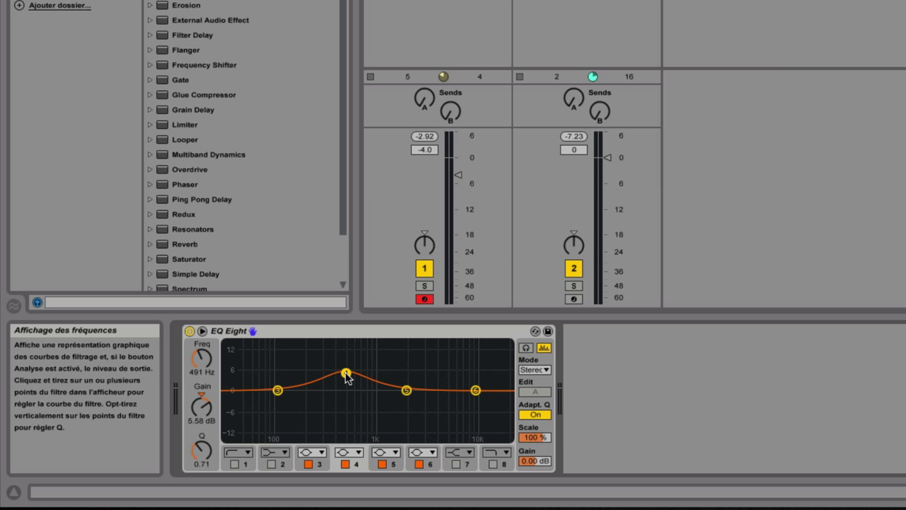
pyautogui.click(406, 390)
pyautogui.click(475, 391)
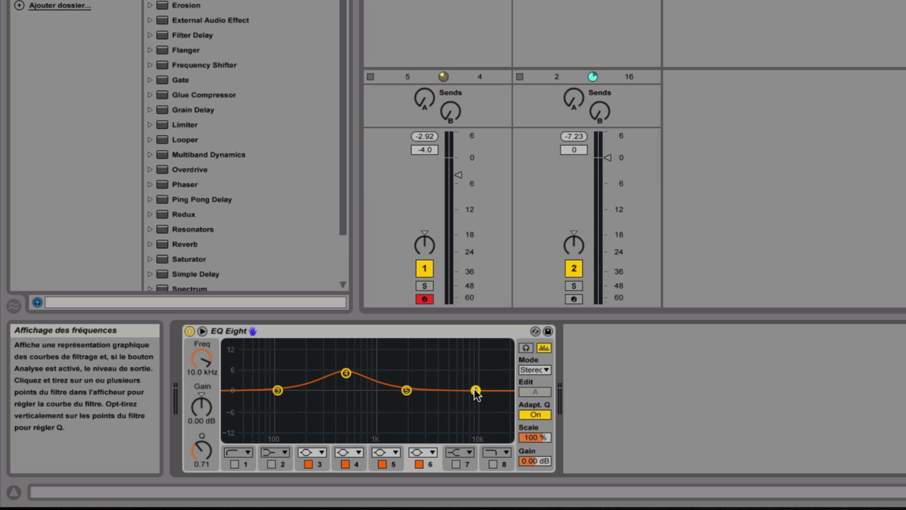
# - Select bands 3 and 4, and all four active bands, moving each selection as a group until band 3 sits at about 93.3 Hz and -0.37 dB
pyautogui.moveTo(256, 363); pyautogui.dragTo(364, 412)
pyautogui.moveTo(346, 374)
pyautogui.mouseDown()
pyautogui.moveTo(344, 415)
pyautogui.moveTo(351, 383)
pyautogui.mouseUp()
pyautogui.moveTo(255, 355); pyautogui.dragTo(483, 432)
pyautogui.moveTo(476, 390)
pyautogui.mouseDown()
pyautogui.moveTo(476, 375)
pyautogui.moveTo(463, 418)
pyautogui.moveTo(460, 375)
pyautogui.moveTo(461, 382)
pyautogui.mouseUp()
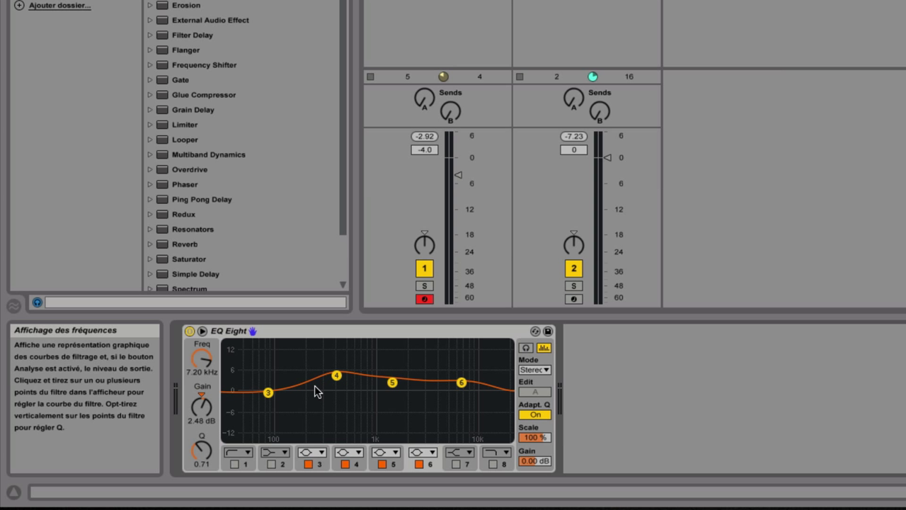
pyautogui.moveTo(269, 395)
pyautogui.mouseDown()
pyautogui.moveTo(443, 391)
pyautogui.moveTo(253, 390)
pyautogui.moveTo(225, 399)
pyautogui.moveTo(294, 394)
pyautogui.moveTo(223, 348)
pyautogui.moveTo(223, 417)
pyautogui.moveTo(277, 373)
pyautogui.moveTo(274, 407)
pyautogui.moveTo(274, 391)
pyautogui.mouseUp()
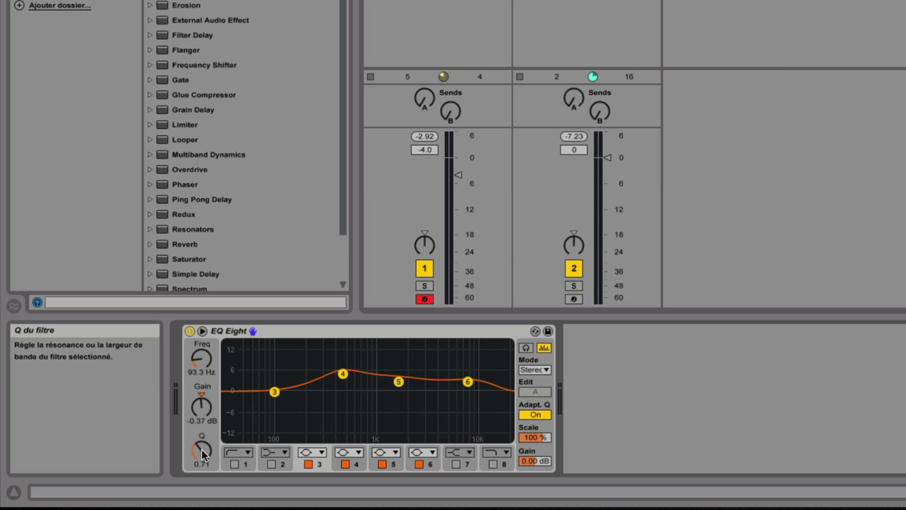
# - Narrow band 4 to a Q of about 2.78 and raise it to about 8.06 dB at 417 Hz
pyautogui.click(345, 377)
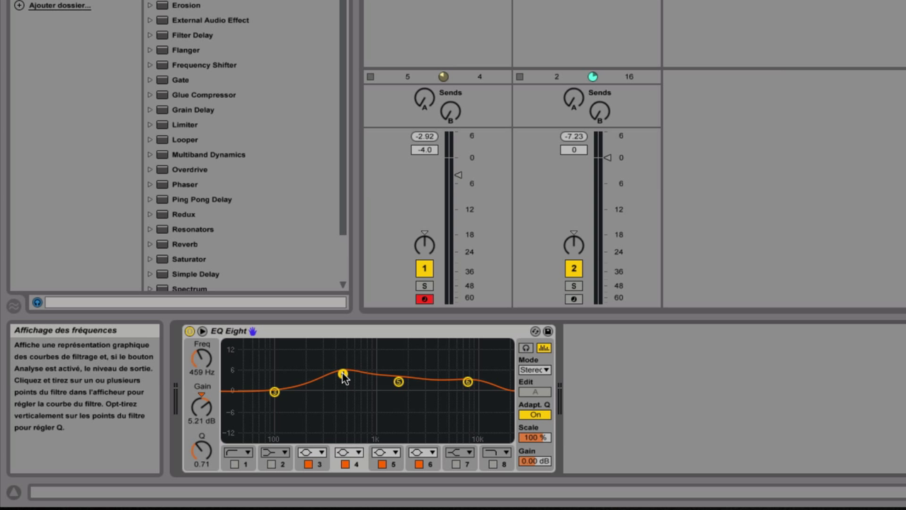
pyautogui.moveTo(202, 450); pyautogui.dragTo(202, 422)
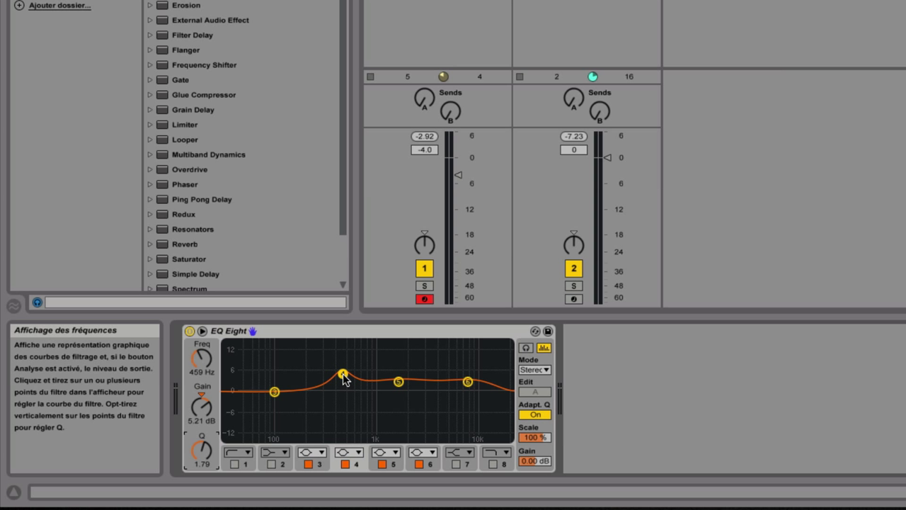
pyautogui.moveTo(342, 377)
pyautogui.mouseDown()
pyautogui.moveTo(344, 364)
pyautogui.moveTo(344, 401)
pyautogui.moveTo(303, 373)
pyautogui.moveTo(326, 362)
pyautogui.moveTo(324, 380)
pyautogui.moveTo(336, 387)
pyautogui.moveTo(336, 375)
pyautogui.moveTo(337, 411)
pyautogui.moveTo(335, 376)
pyautogui.moveTo(313, 358)
pyautogui.moveTo(333, 359)
pyautogui.moveTo(333, 328)
pyautogui.moveTo(339, 380)
pyautogui.moveTo(338, 343)
pyautogui.moveTo(339, 365)
pyautogui.mouseUp()
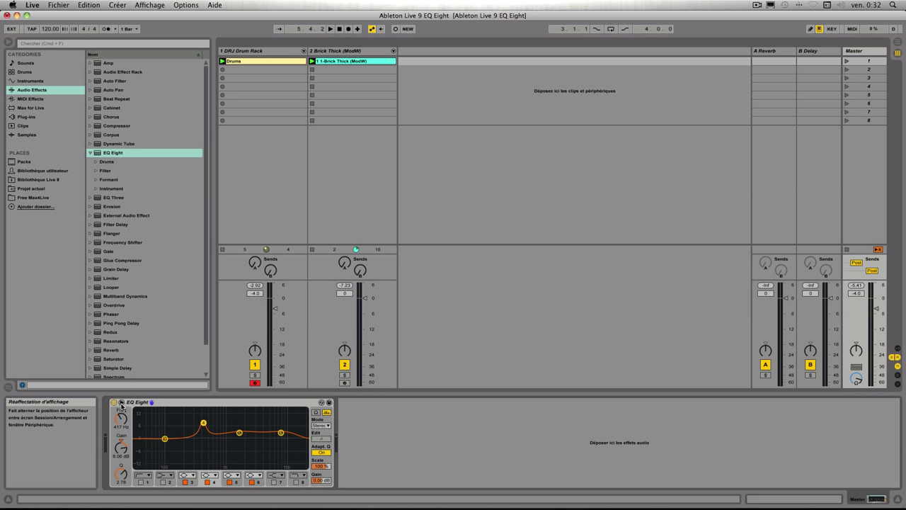
# - Expand the frequency curve display and compare the curve with Adaptive Q off and on, leaving it on
pyautogui.click(122, 403)
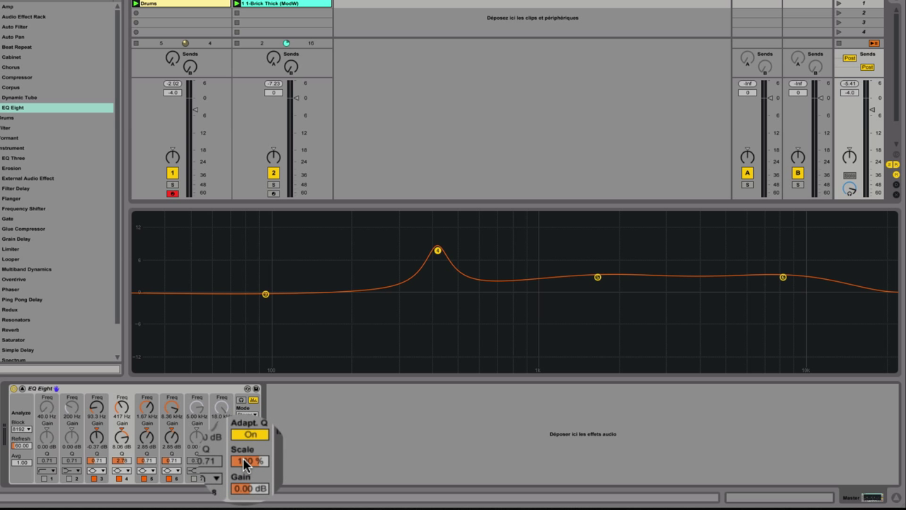
pyautogui.moveTo(243, 456)
pyautogui.mouseDown()
pyautogui.moveTo(243, 476)
pyautogui.moveTo(243, 455)
pyautogui.mouseUp()
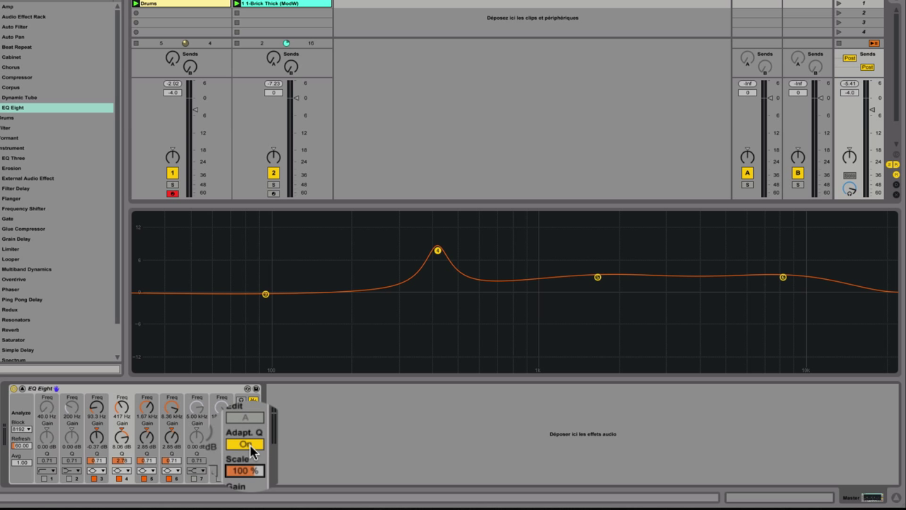
pyautogui.click(249, 446)
pyautogui.click(249, 446)
pyautogui.click(249, 446)
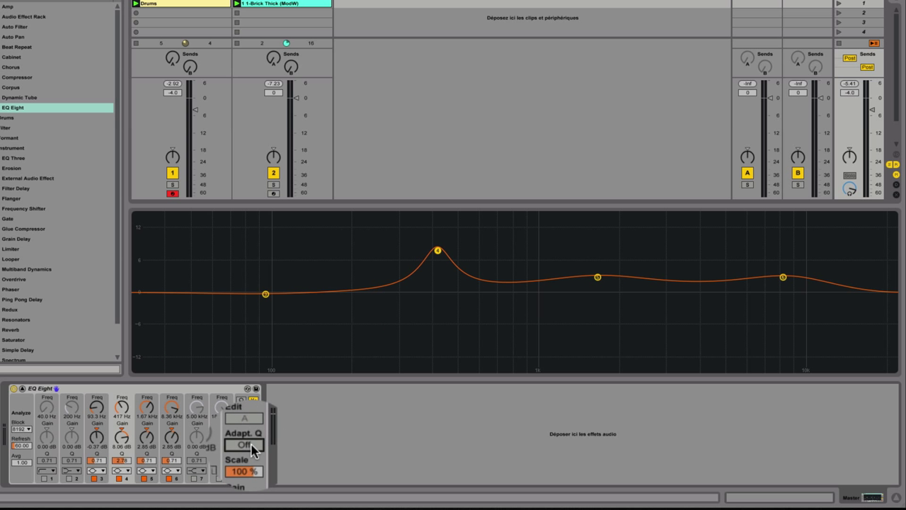
pyautogui.click(249, 446)
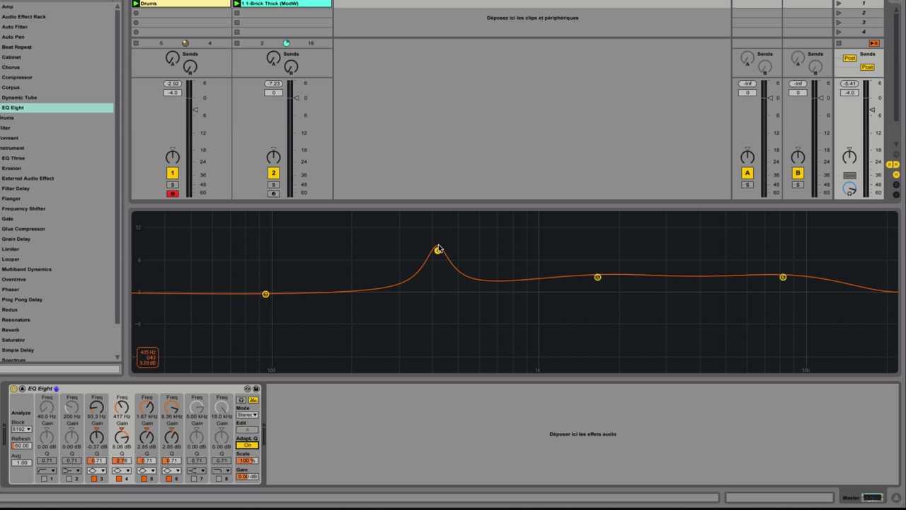
# - Raise band 4 to about 13.9 dB at 422 Hz, comparing its peak with Adaptive Q off and on
pyautogui.moveTo(439, 250); pyautogui.dragTo(439, 220)
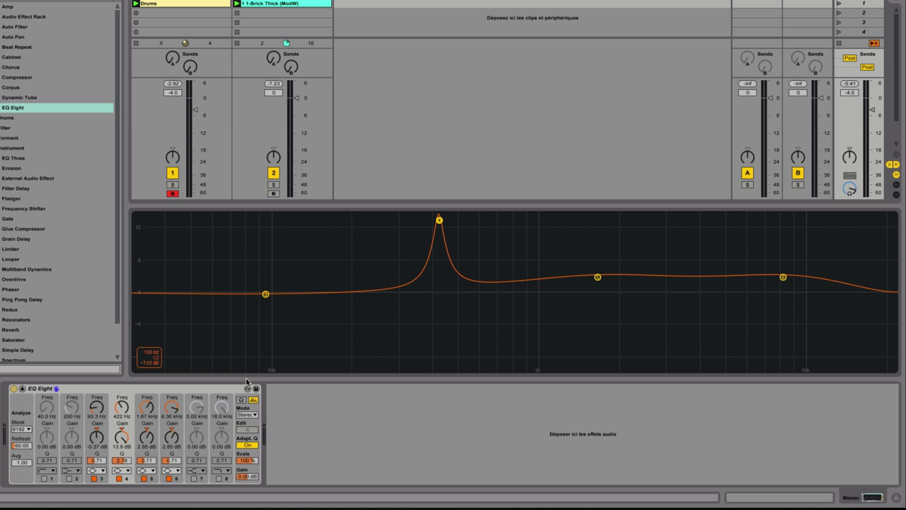
pyautogui.click(249, 445)
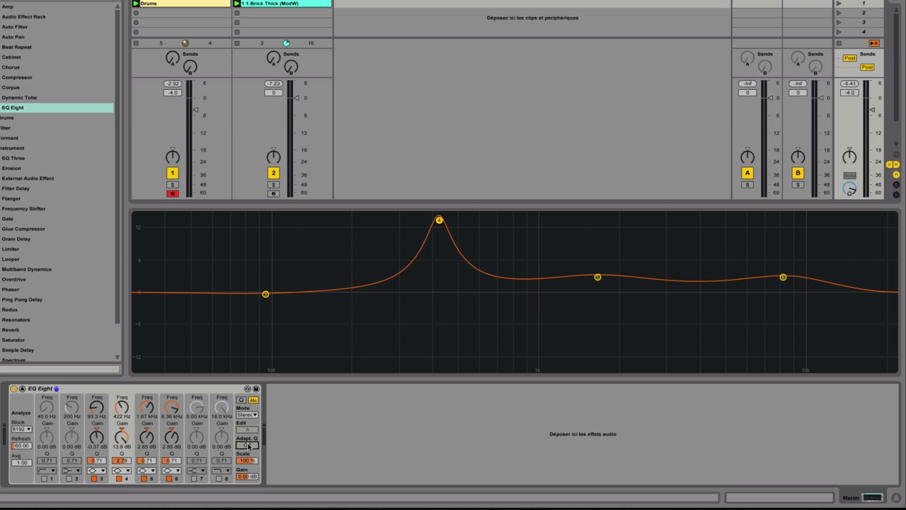
pyautogui.click(249, 445)
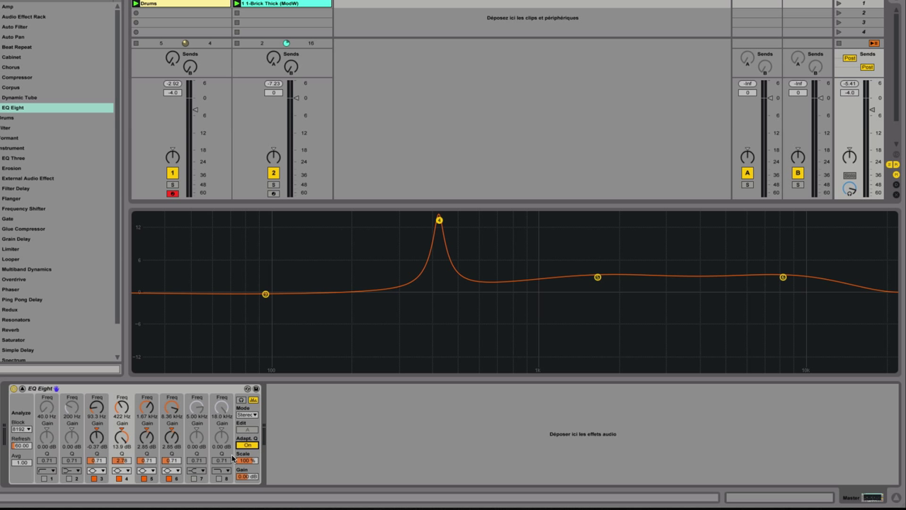
# - Audition bands 3 and 4 during playback, moving band 3 to about 103 Hz and 1.85 dB and band 4 to about 397 Hz and 10.4 dB
pyautogui.click(240, 401)
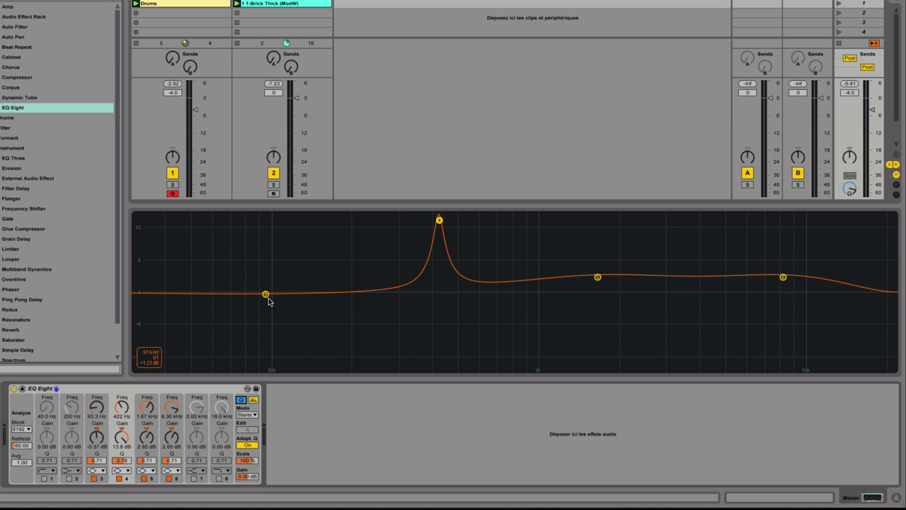
pyautogui.press('space')
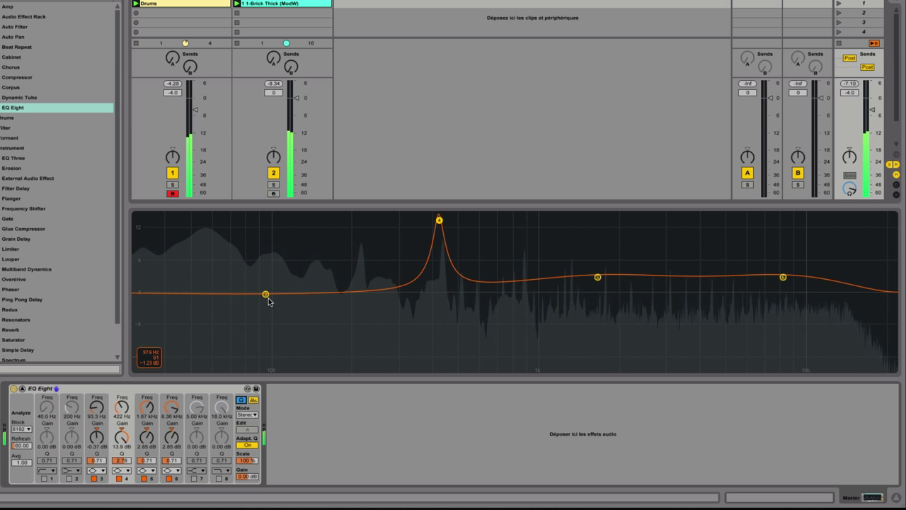
pyautogui.click(265, 294)
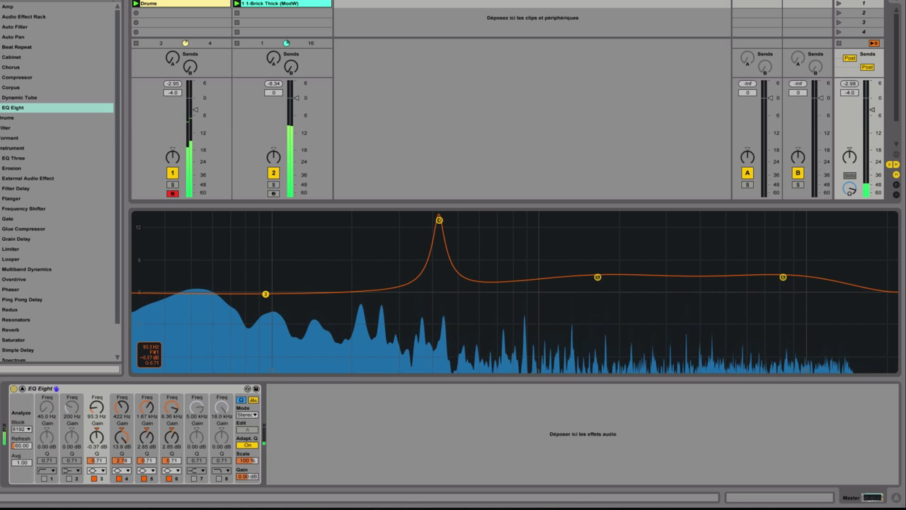
pyautogui.moveTo(266, 294); pyautogui.dragTo(265, 271)
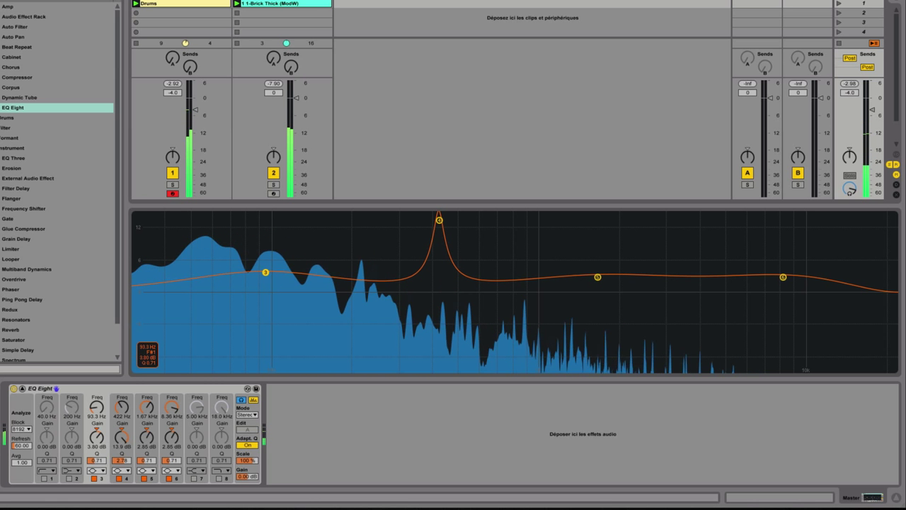
pyautogui.moveTo(439, 220); pyautogui.dragTo(431, 239)
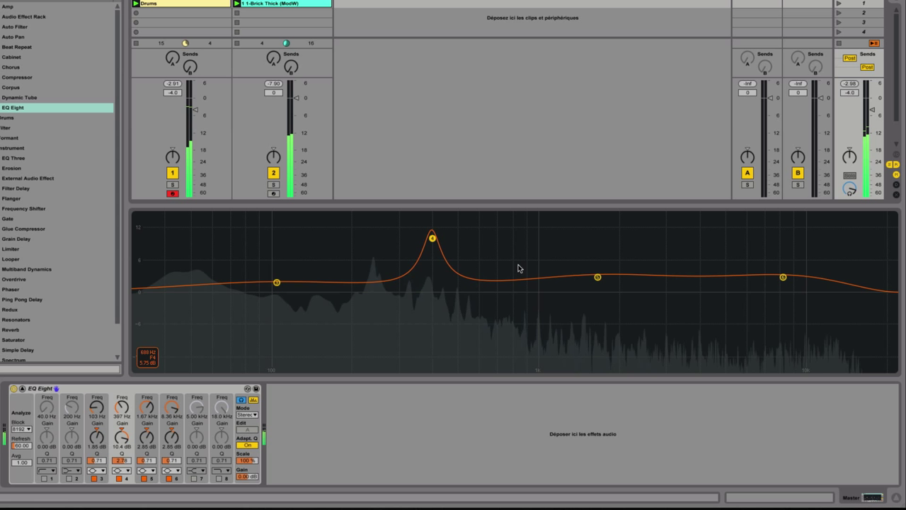
pyautogui.click(242, 401)
# - Collapse the large curve display, expanding it once more to compare the two device layouts
pyautogui.click(22, 390)
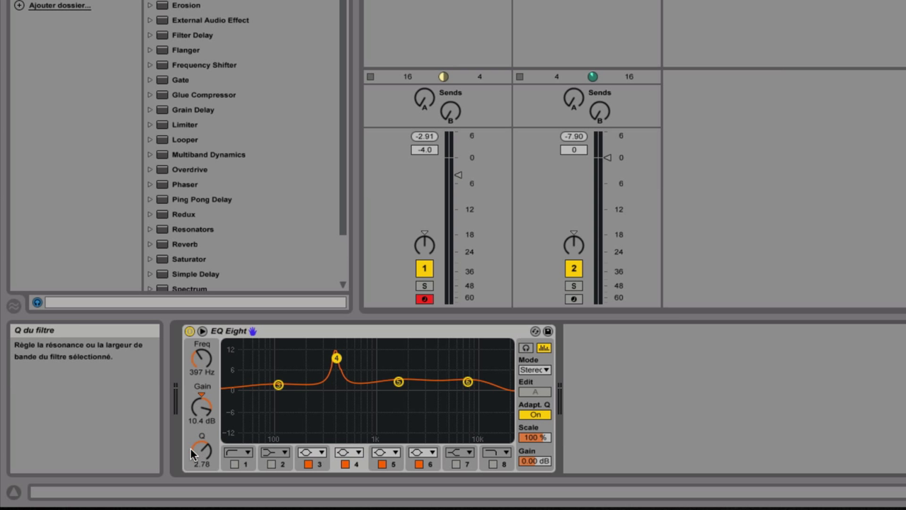
pyautogui.click(202, 331)
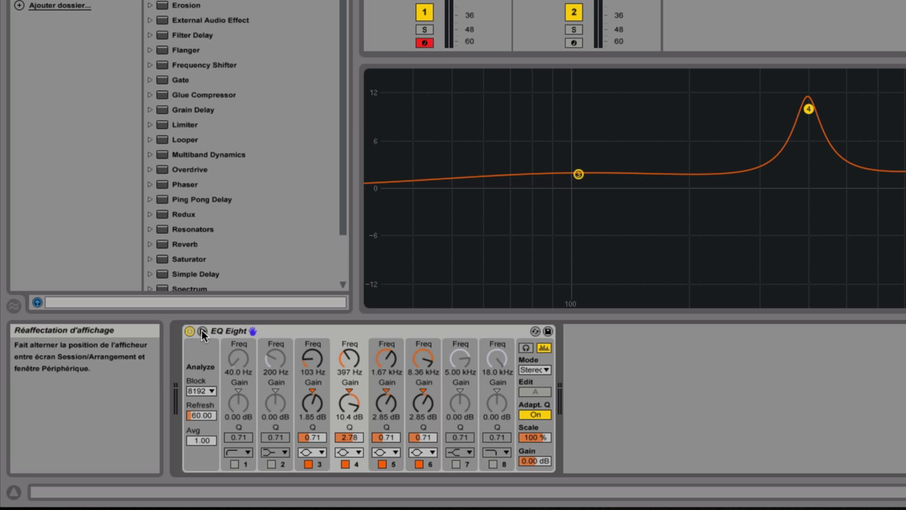
pyautogui.click(202, 332)
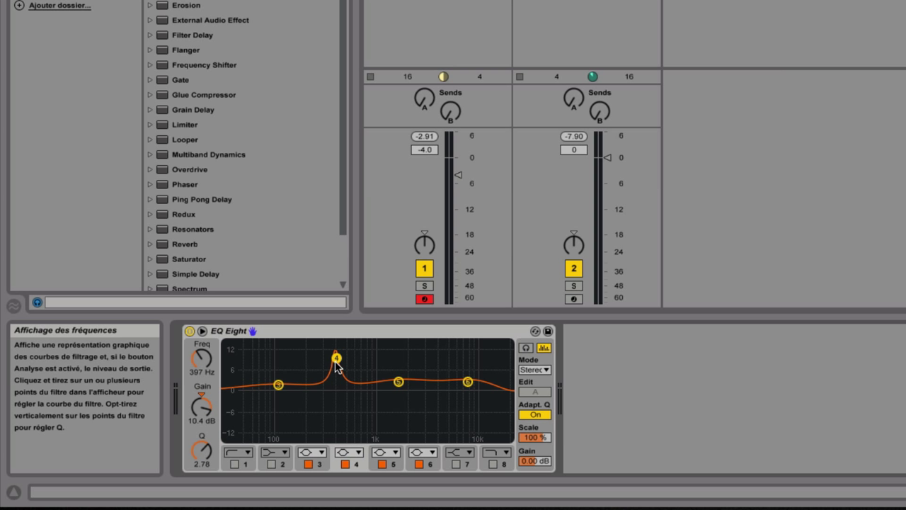
# - Adjust band 3 with the compact view's parameters to about 130 Hz, -5.24 dB and a Q of 5.92
pyautogui.click(278, 384)
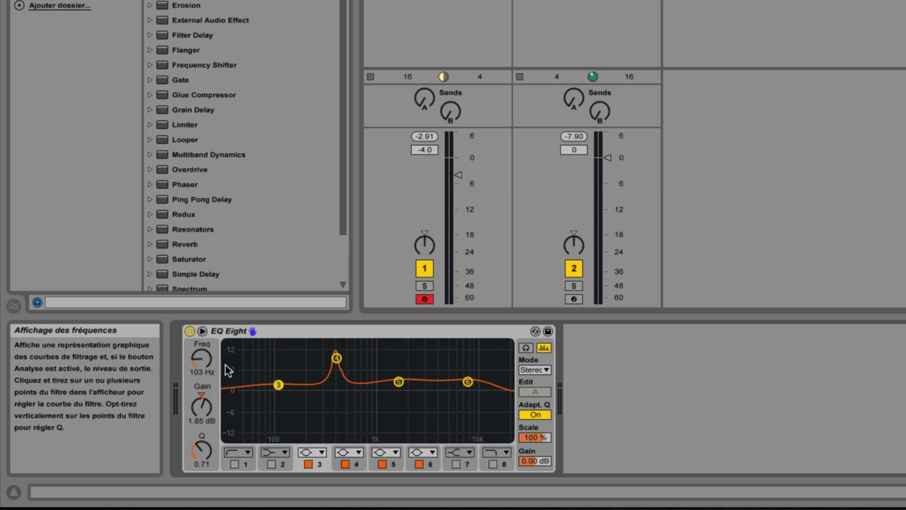
pyautogui.moveTo(199, 363)
pyautogui.mouseDown()
pyautogui.moveTo(199, 340)
pyautogui.moveTo(199, 361)
pyautogui.mouseUp()
pyautogui.moveTo(202, 404)
pyautogui.mouseDown()
pyautogui.moveTo(203, 387)
pyautogui.moveTo(203, 439)
pyautogui.moveTo(203, 411)
pyautogui.moveTo(202, 421)
pyautogui.mouseUp()
# - Expand the curve display and set band 3 to about 100 Hz, -5.71 dB and a Q of 5.55
pyautogui.click(202, 330)
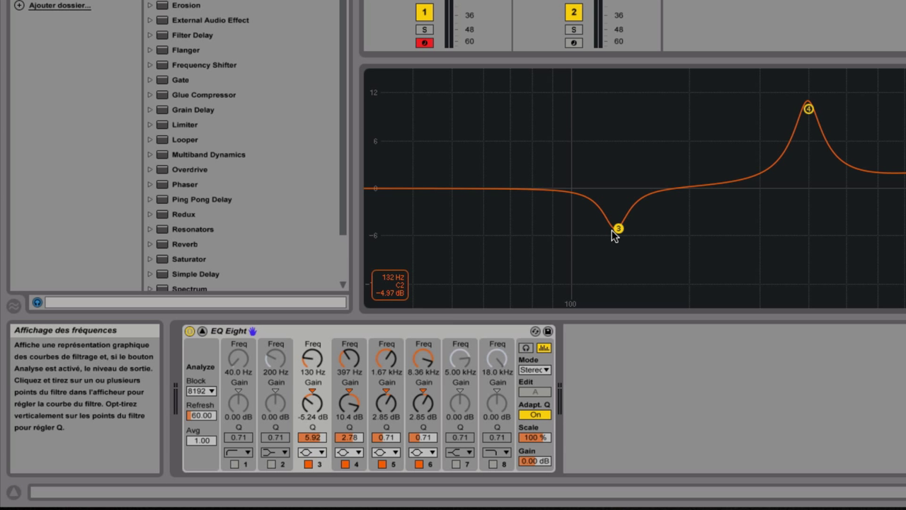
pyautogui.moveTo(315, 360); pyautogui.dragTo(314, 407)
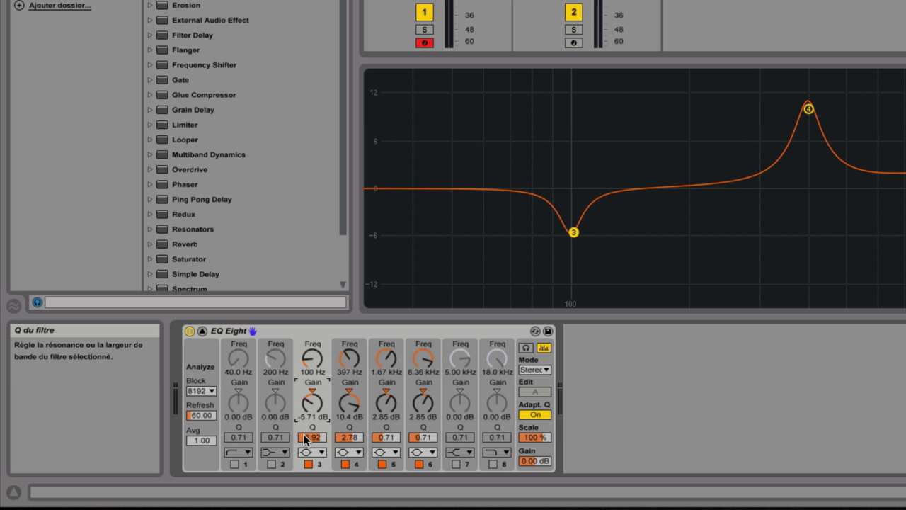
pyautogui.moveTo(305, 439); pyautogui.dragTo(305, 397)
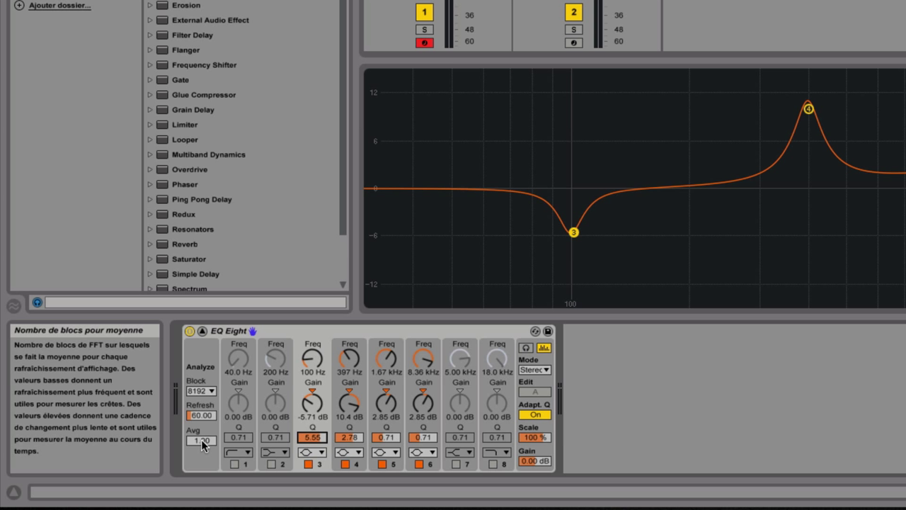
# - Set the spectrum analyzer's FFT block size to 2048 and start playback to check the spectrum
pyautogui.click(206, 394)
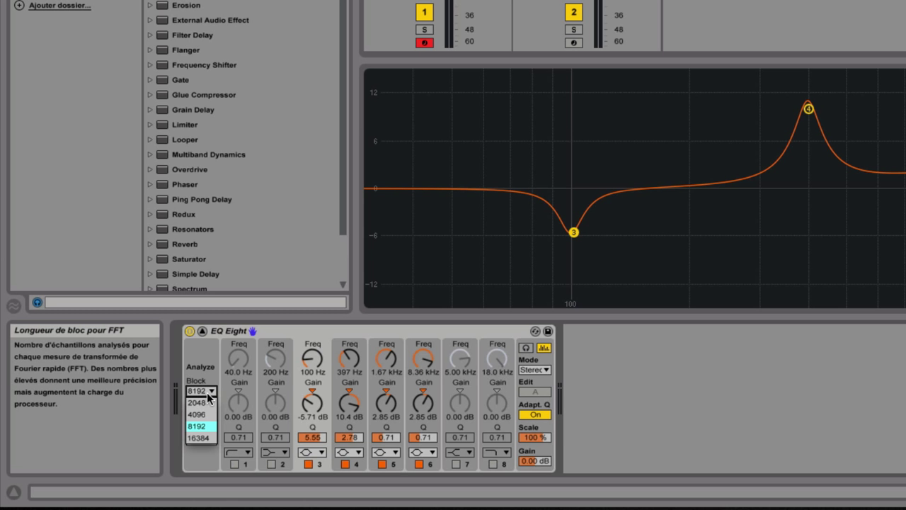
pyautogui.click(209, 355)
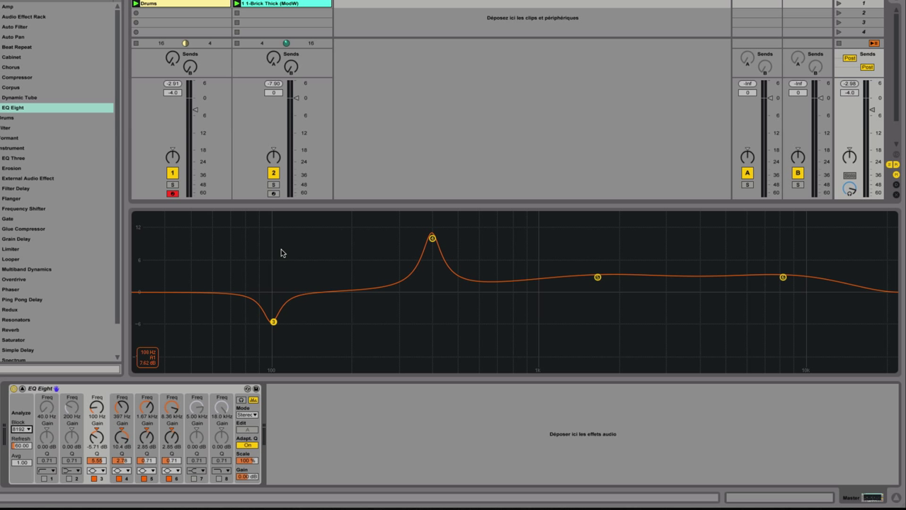
pyautogui.click(22, 429)
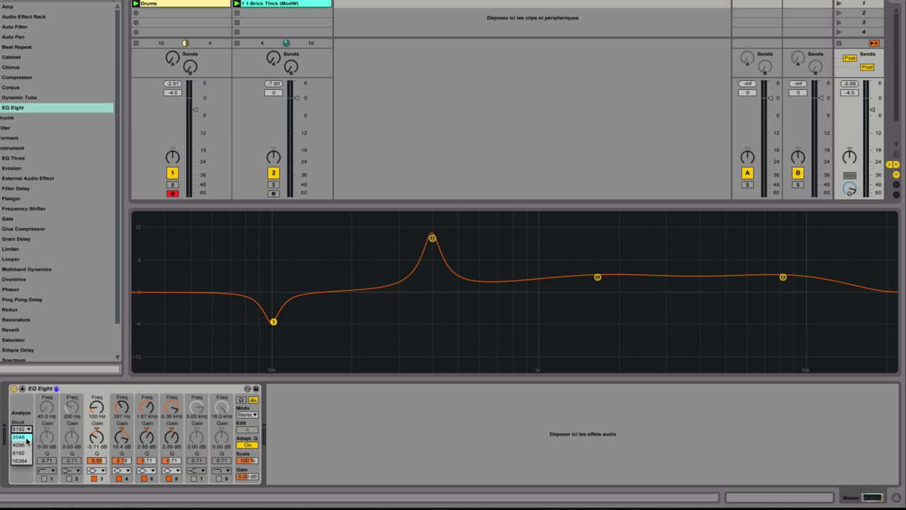
pyautogui.click(20, 437)
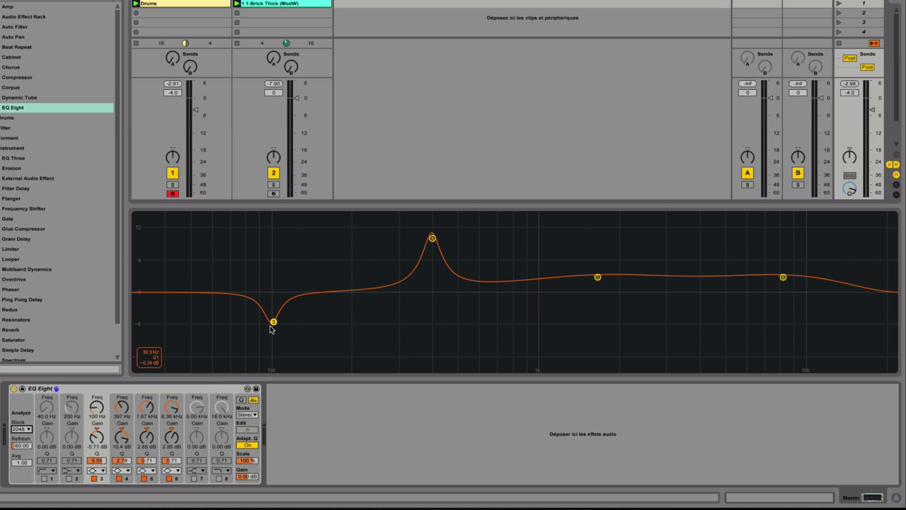
pyautogui.press('space')
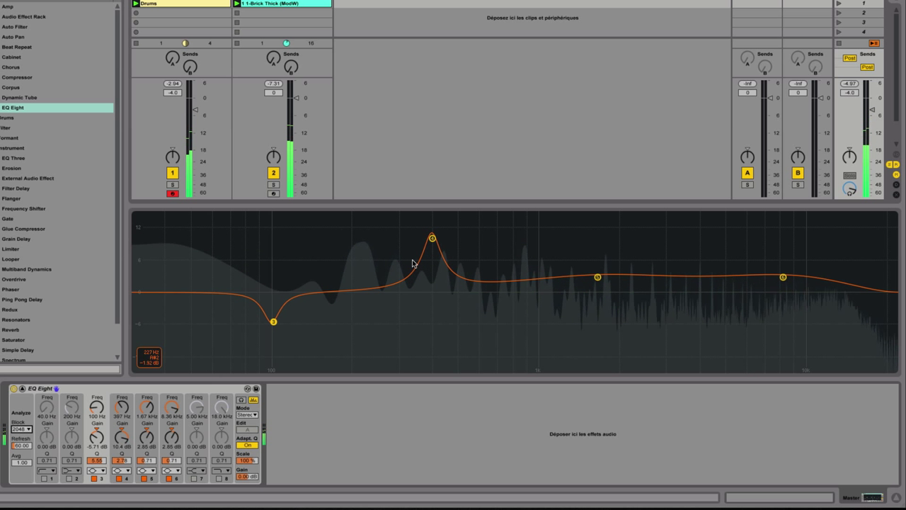
# - Compare the spectrum analyzer's block sizes 4096, 8192 and 16384 during playback, set it back to 8192 and stop playback
pyautogui.click(21, 429)
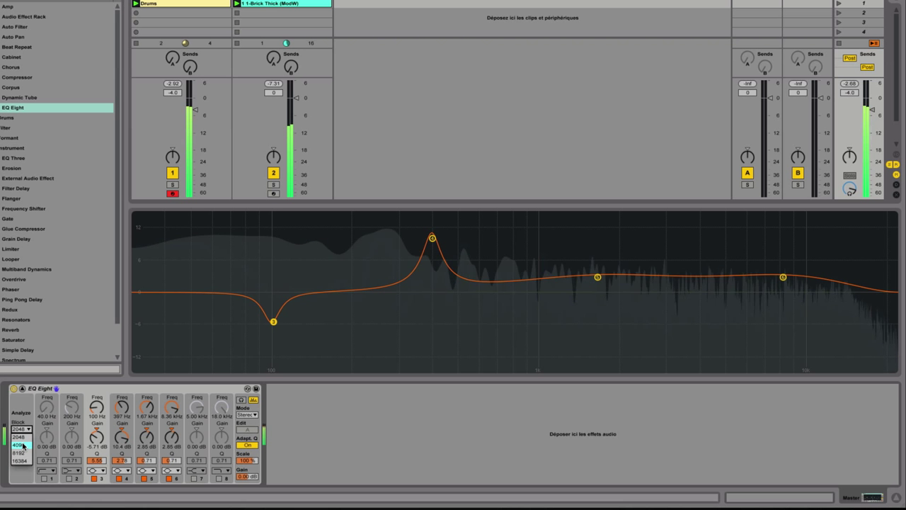
pyautogui.click(24, 445)
pyautogui.click(22, 429)
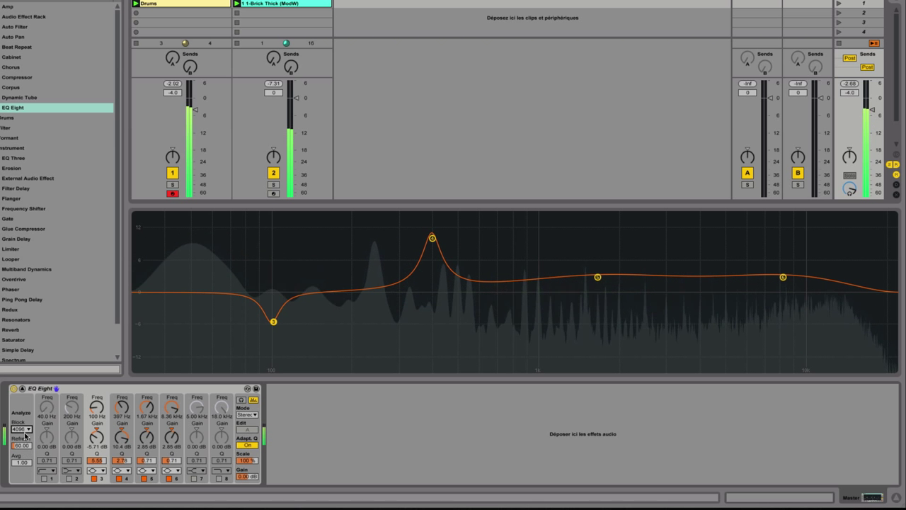
pyautogui.click(27, 453)
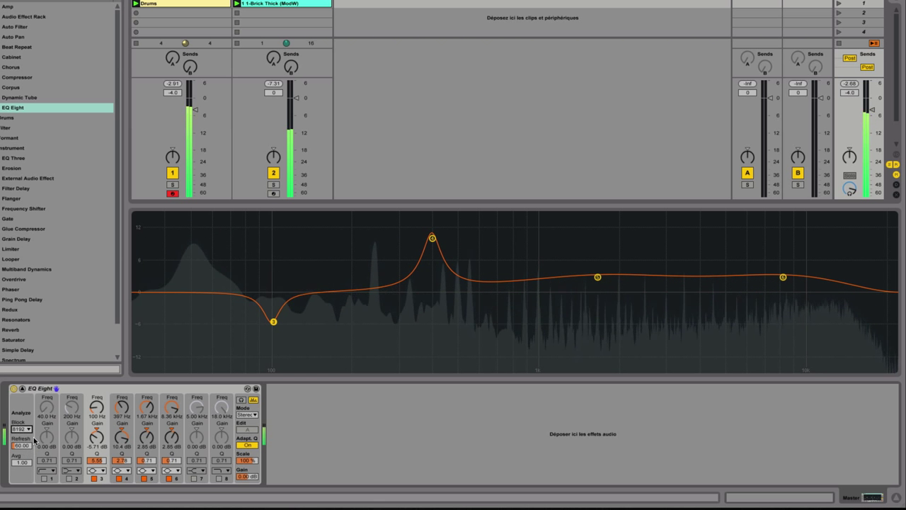
pyautogui.click(28, 429)
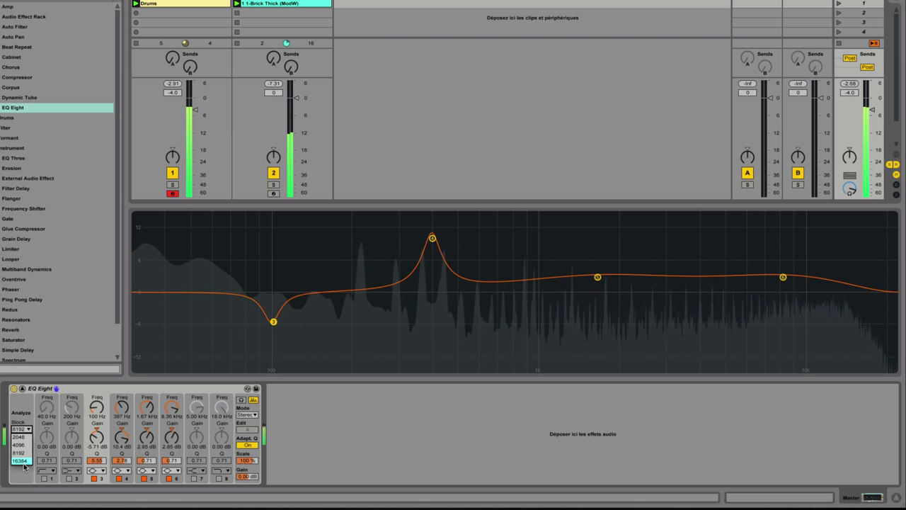
pyautogui.click(24, 461)
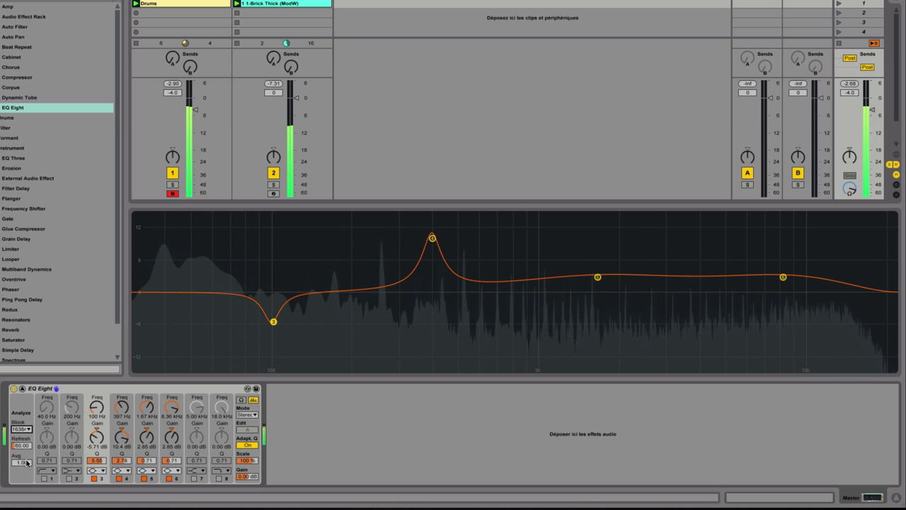
pyautogui.click(27, 429)
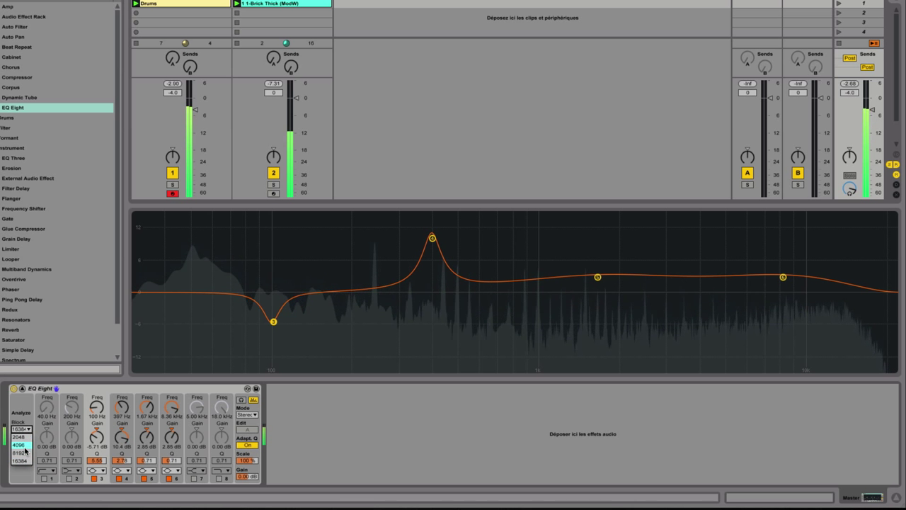
pyautogui.click(24, 452)
pyautogui.press('space')
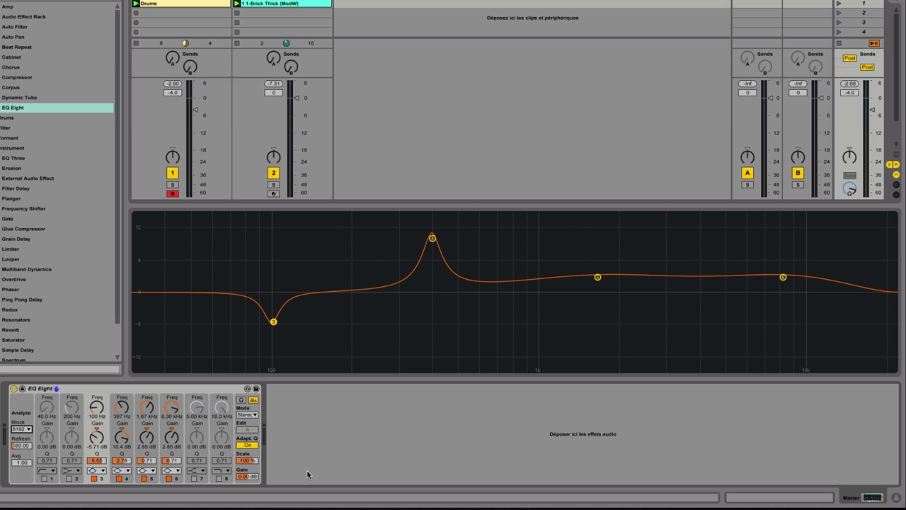
pyautogui.click(25, 447)
pyautogui.moveTo(27, 462); pyautogui.dragTo(27, 457)
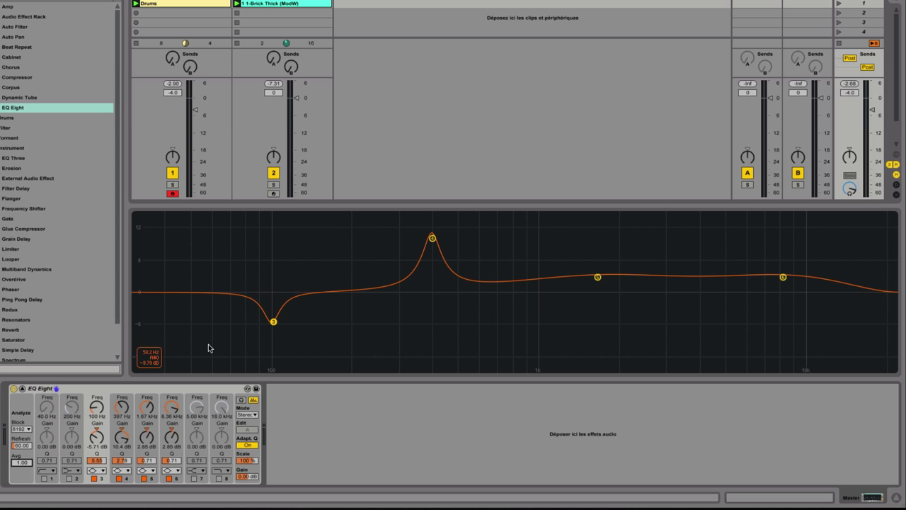
# - Enable oversampling (Suréchantillonnage) for the EQ Eight device and check that the option is active
pyautogui.click(191, 391)
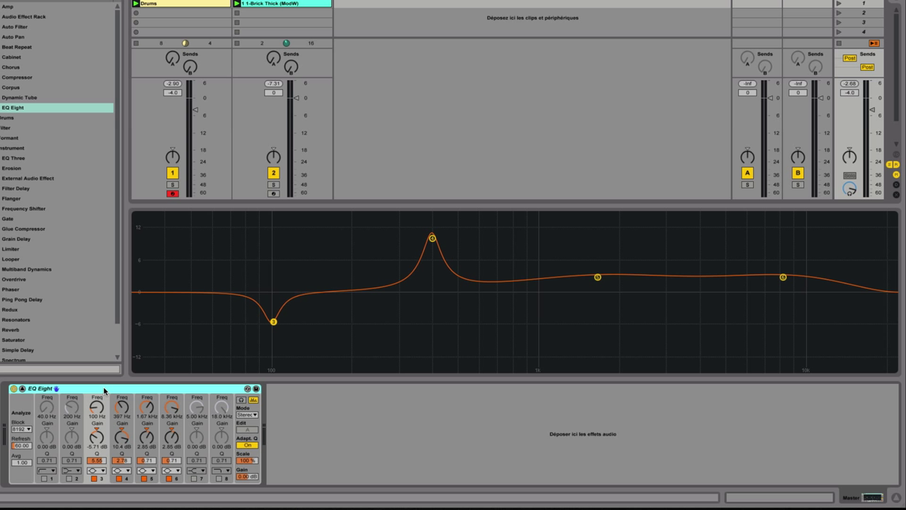
pyautogui.moveTo(105, 390); pyautogui.dragTo(122, 391)
pyautogui.keyDown('ctrl'); pyautogui.click(122, 390); pyautogui.keyUp('ctrl')
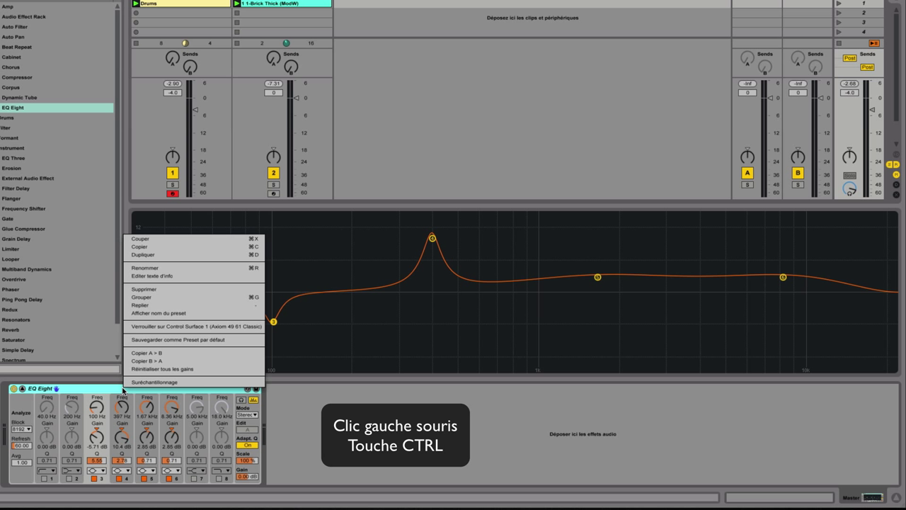
pyautogui.click(185, 384)
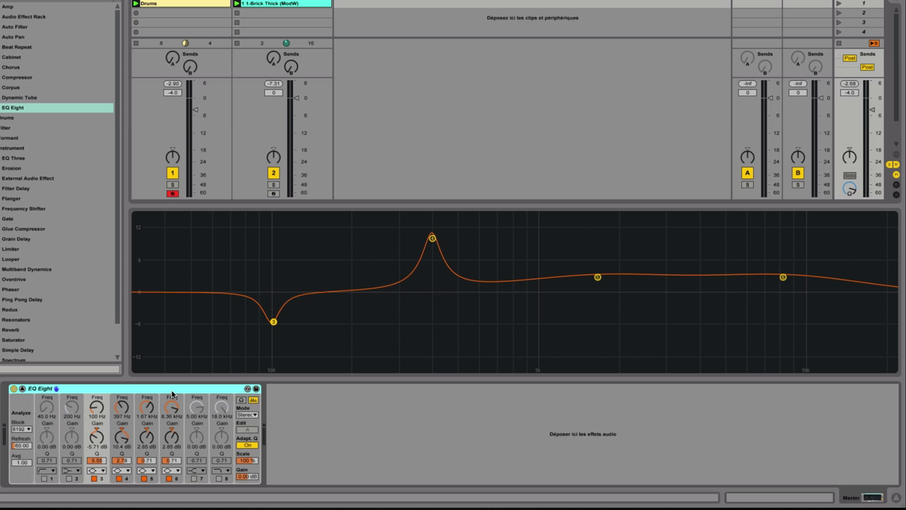
pyautogui.rightClick(177, 390)
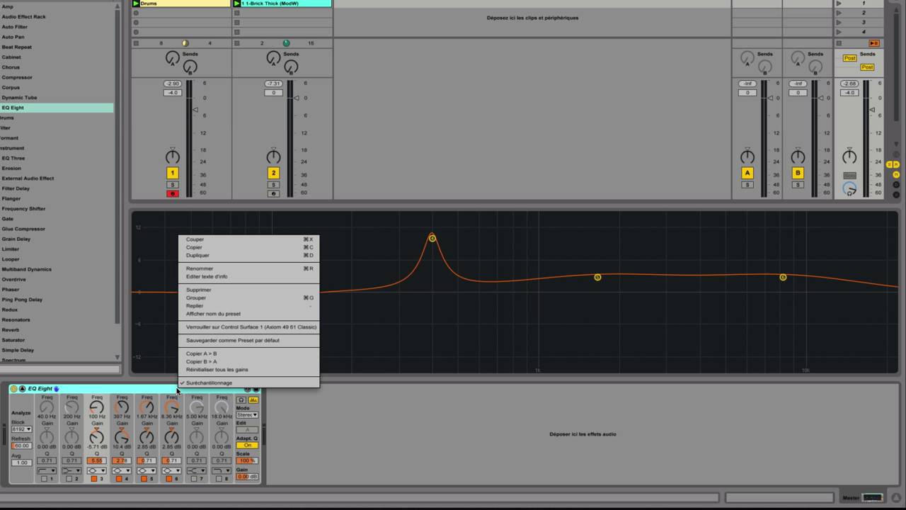
pyautogui.click(170, 390)
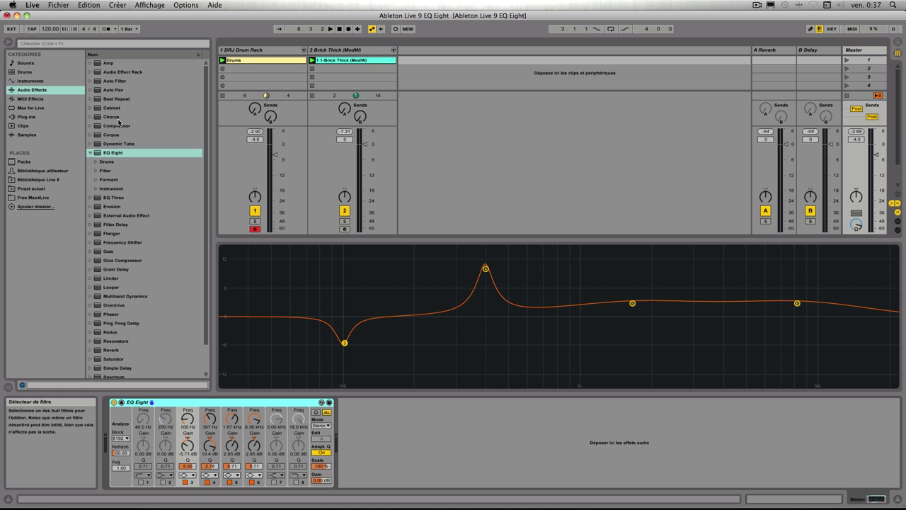
# - Open the recent Live set DRJ Dubstep 2 tuto.als without saving the changes to the current set
pyautogui.click(61, 7)
pyautogui.moveTo(71, 34)
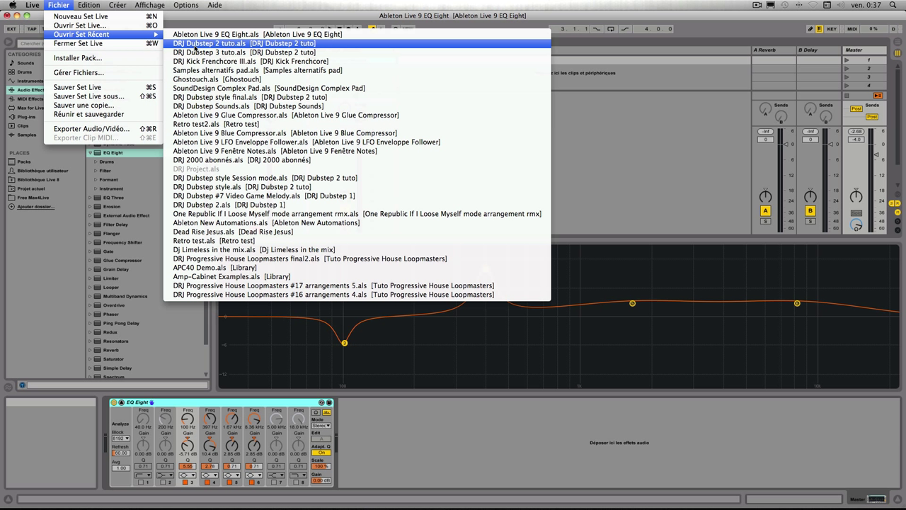
pyautogui.click(196, 46)
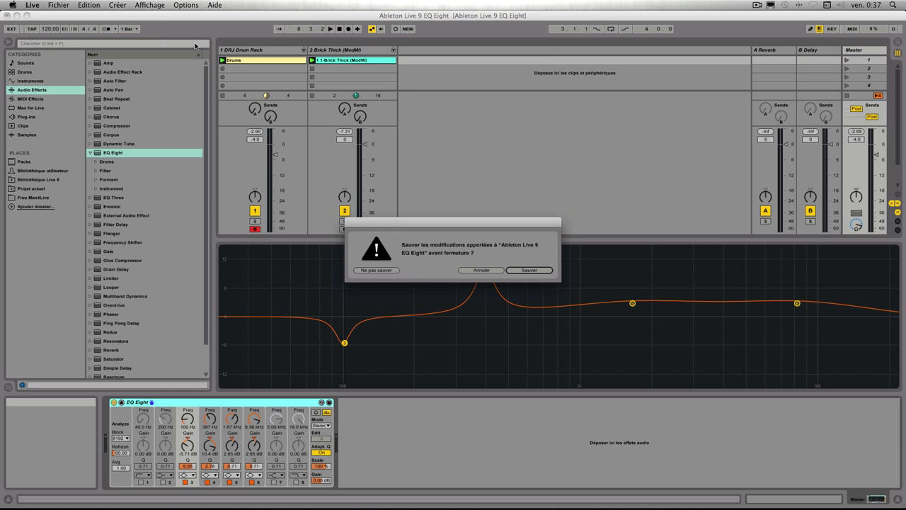
pyautogui.click(379, 270)
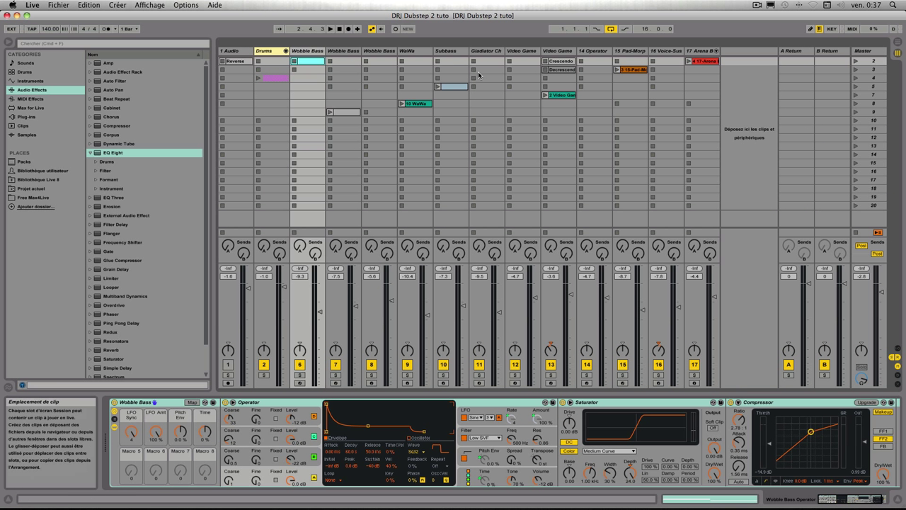
# - On the EQ Eight of track 8, Wobble Bass 2, turn off the legacy shelving mode (Ancien mode de correction en plateau)
pyautogui.click(340, 54)
pyautogui.click(375, 56)
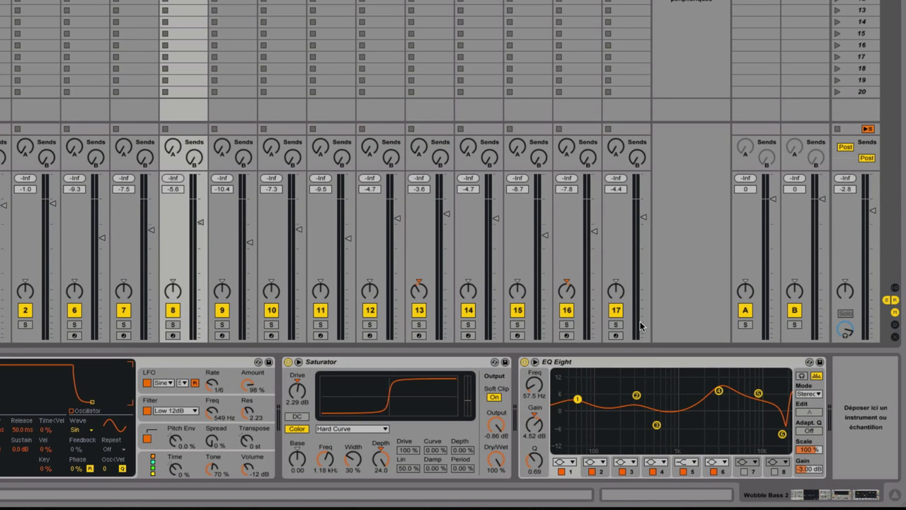
pyautogui.click(642, 364)
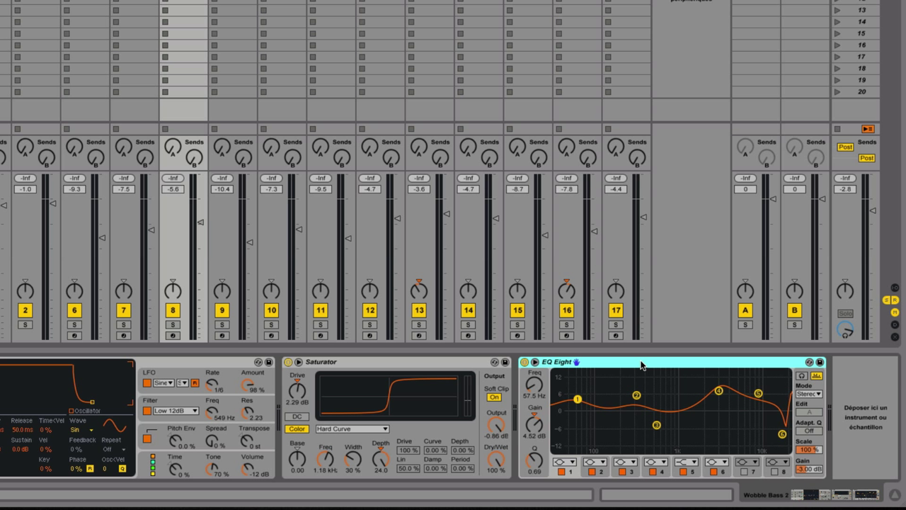
pyautogui.rightClick(642, 364)
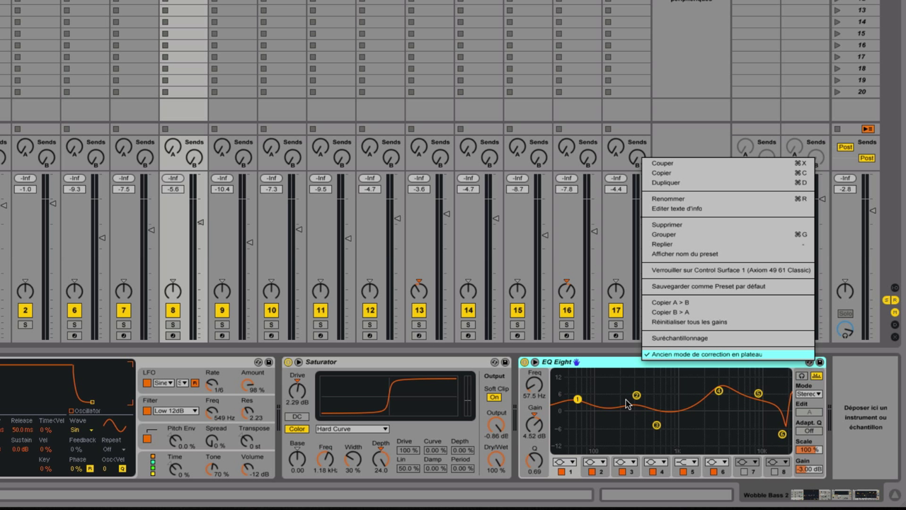
pyautogui.click(667, 355)
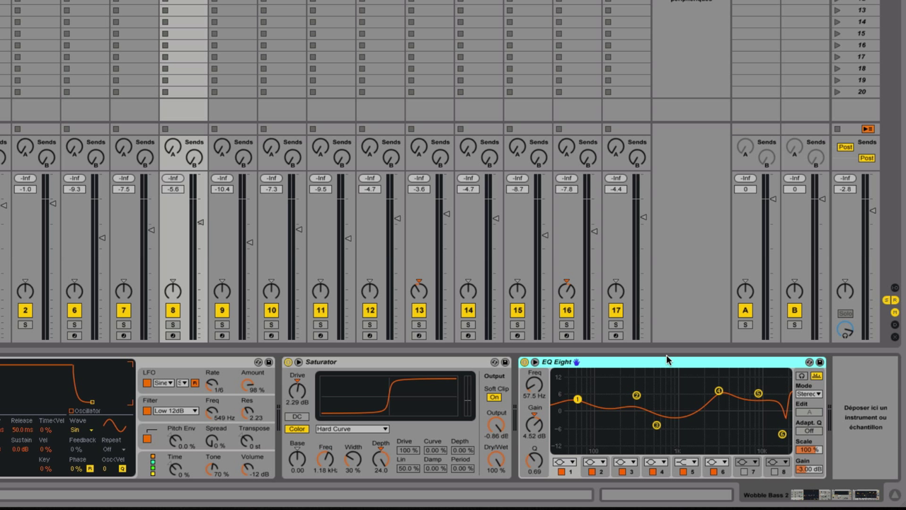